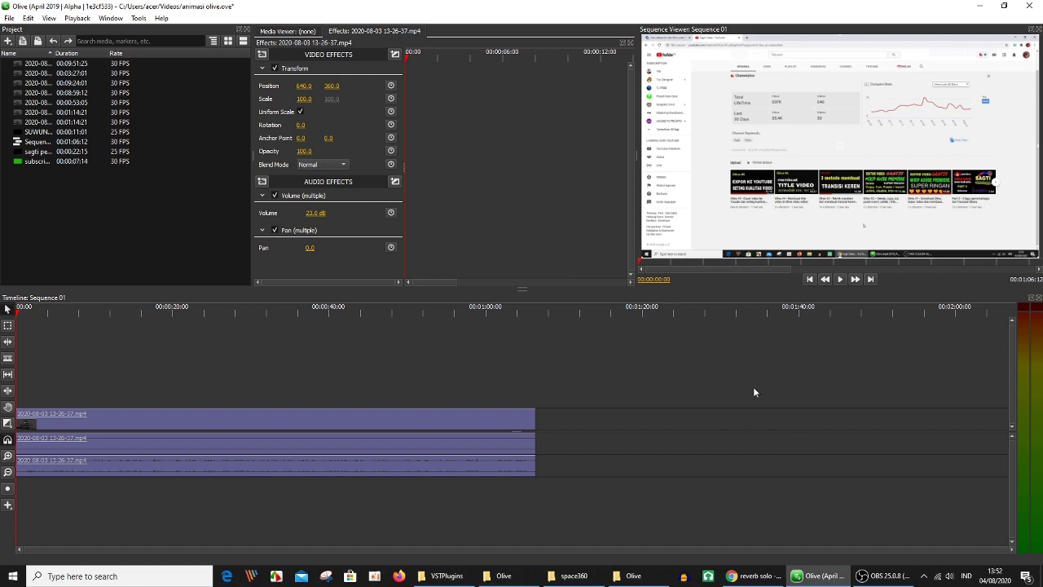
- Check Olive's available audio effects (VST Plugin 2.x), then switch to the 'reverb solo' Google results in Chrome
left_click(262, 182)
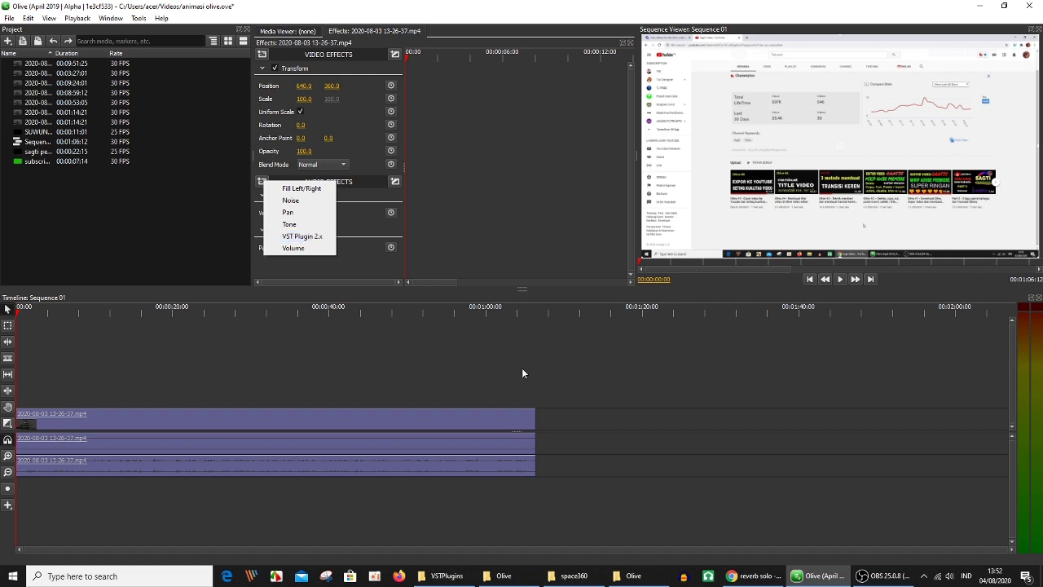
left_click(754, 574)
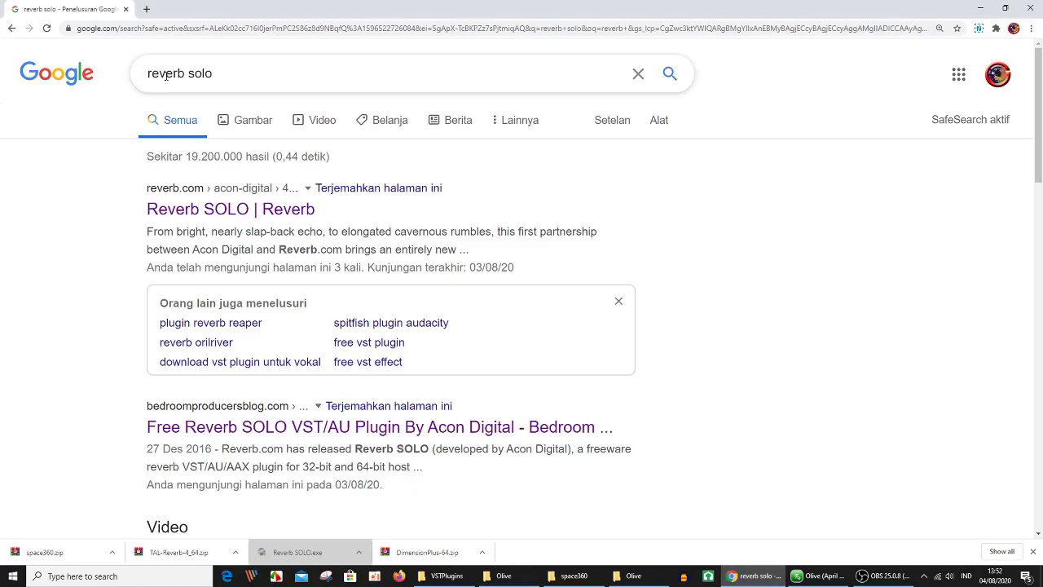
- Open the first Google result, 'Reverb SOLO | Reverb', on reverb.com
left_click_drag(223, 72, 146, 74)
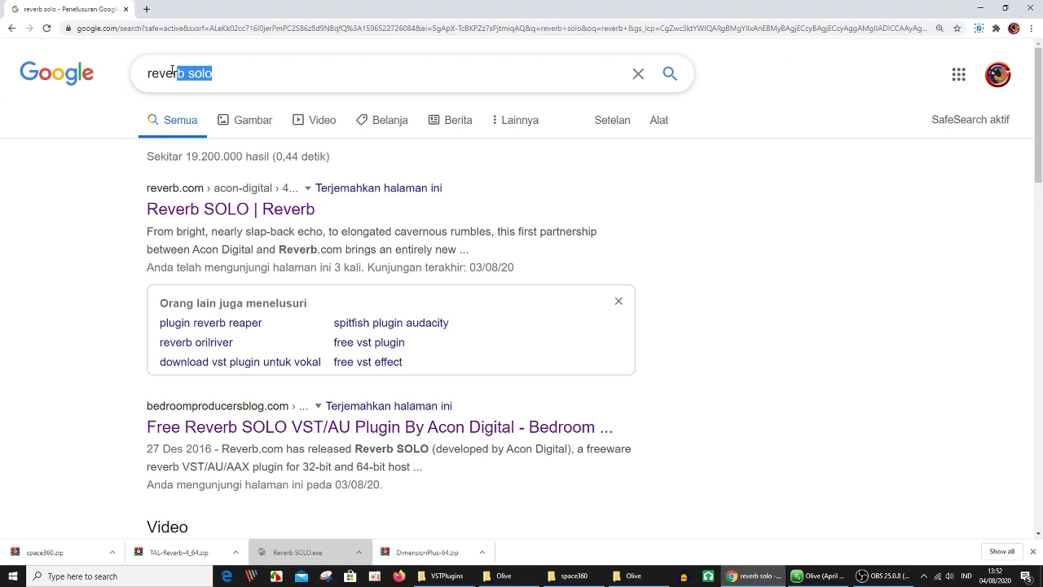
left_click(236, 76)
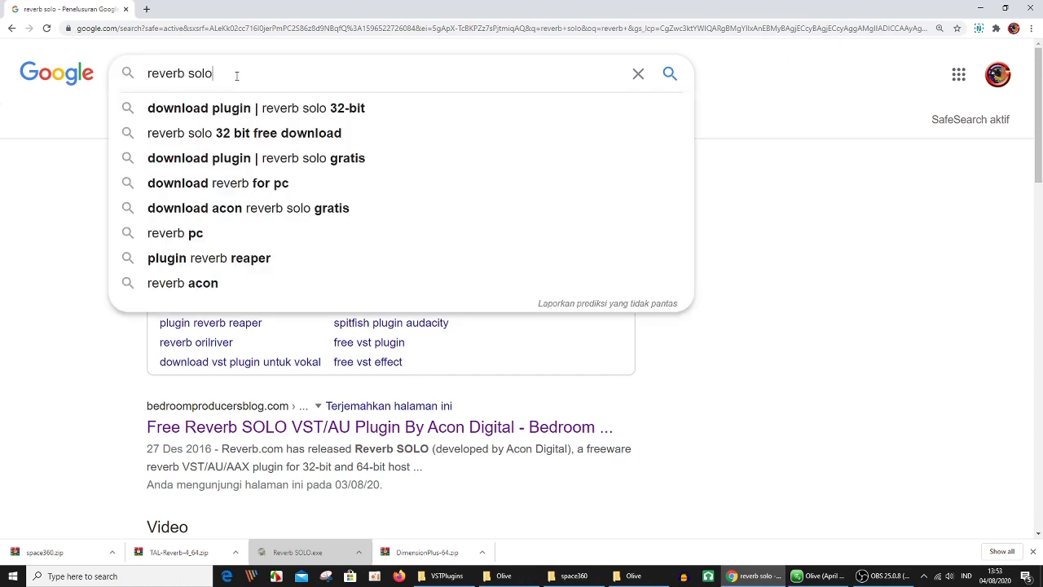
left_click(811, 258)
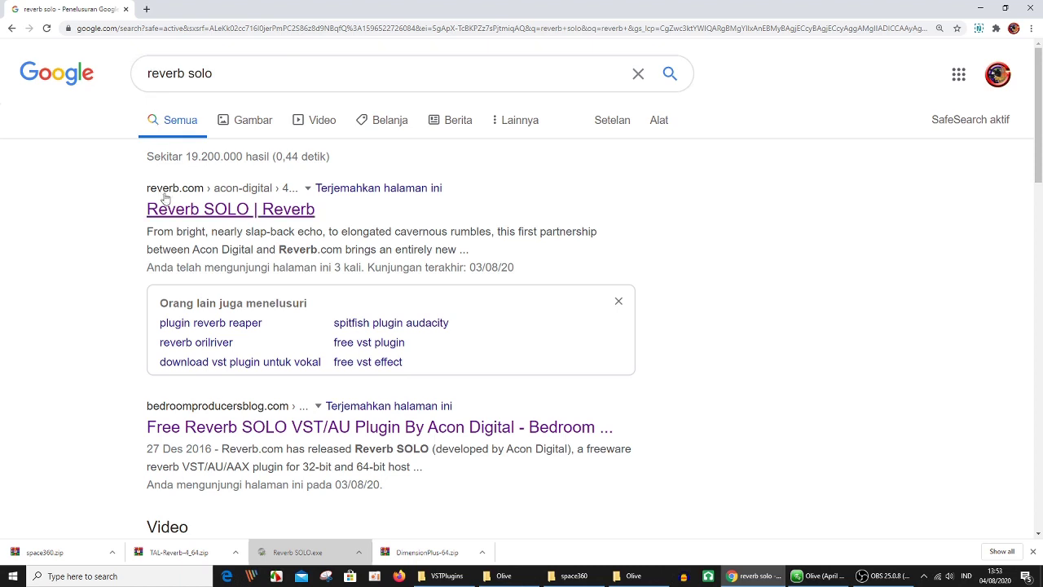
left_click(221, 210)
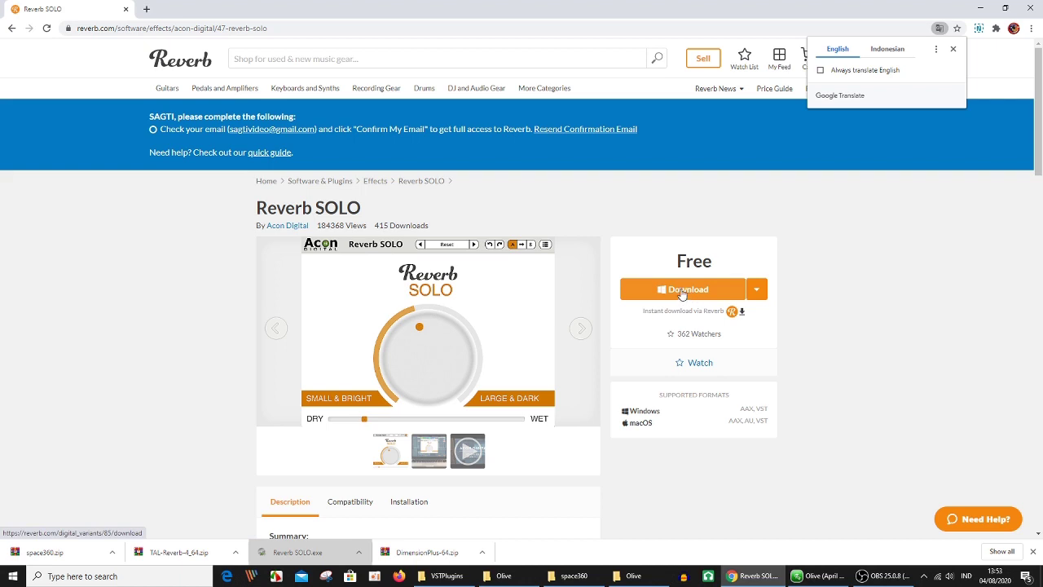
- Download the free Windows version of Reverb SOLO and launch the downloaded installer .exe
left_click(748, 292)
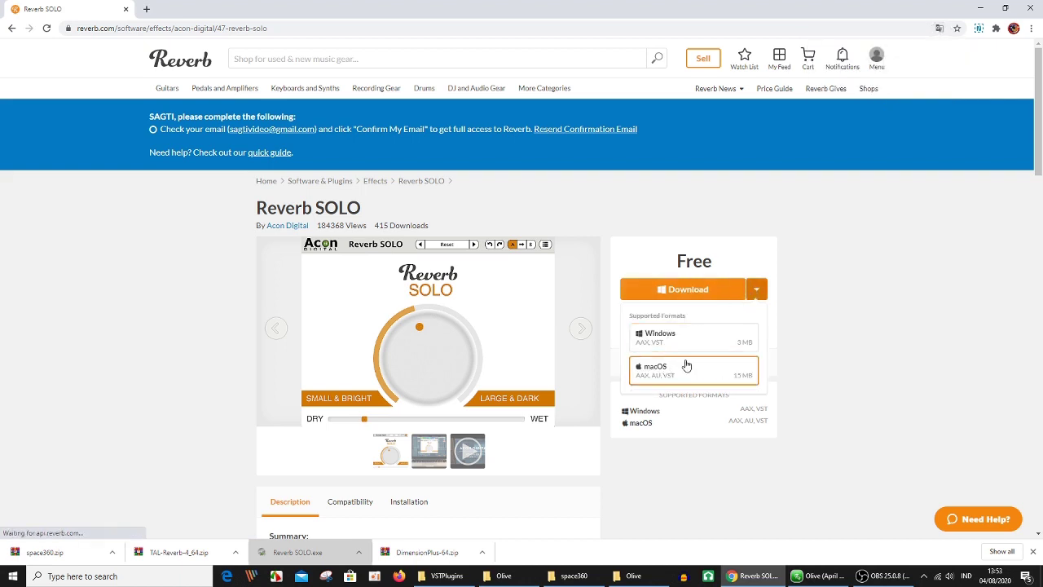
left_click(657, 340)
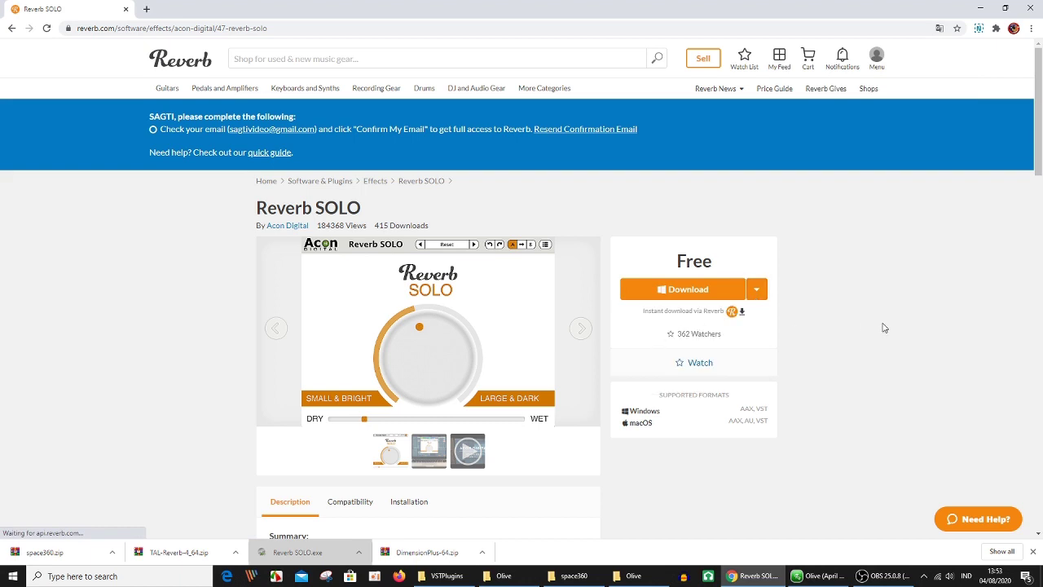
left_click(685, 290)
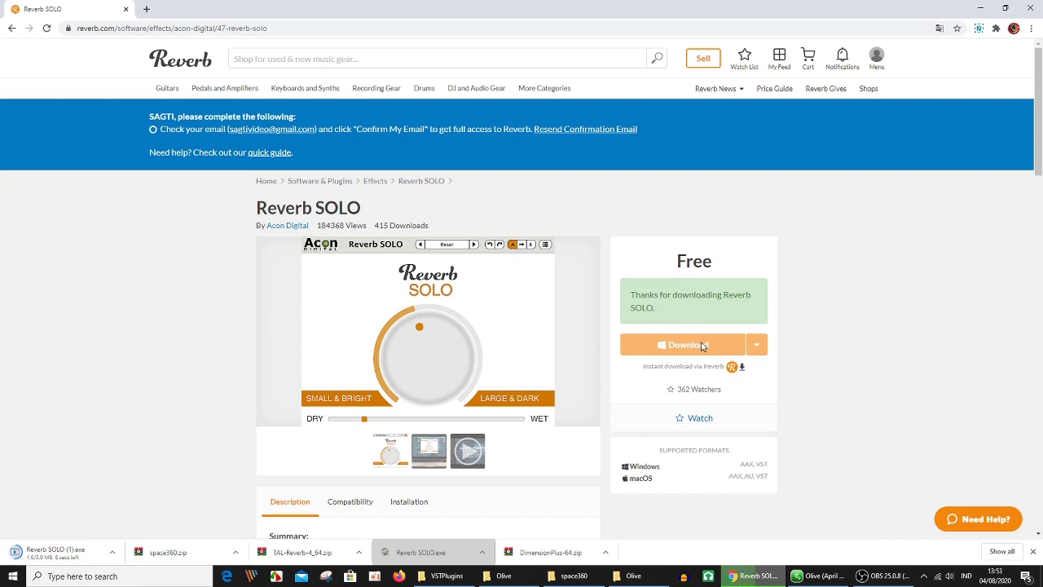
mouse_move(716, 366)
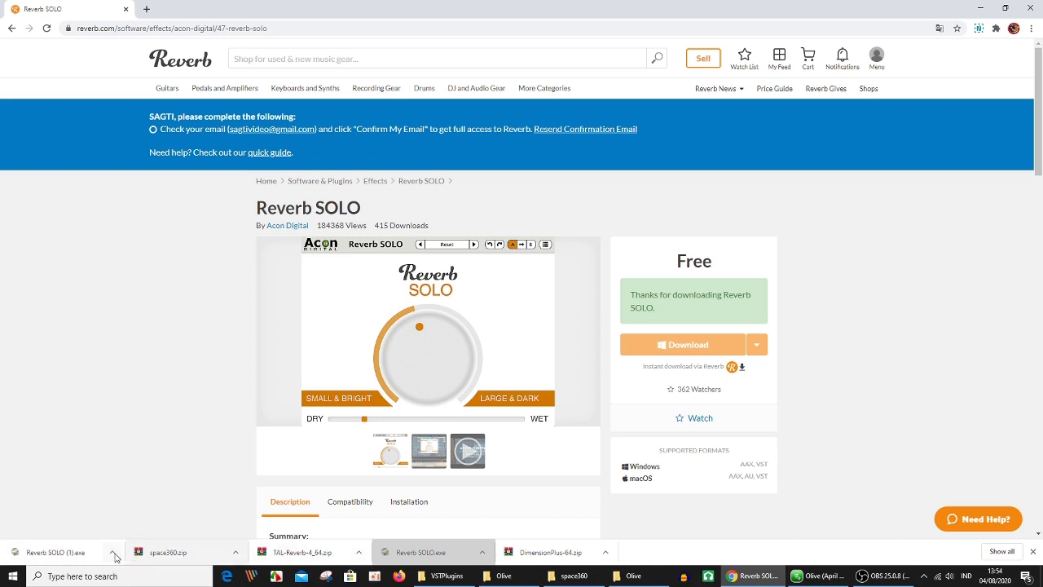
left_click(115, 556)
- Run the Reverb SOLO setup, approve the permission prompt, accept the license and keep only the VST plug-in component
left_click(128, 489)
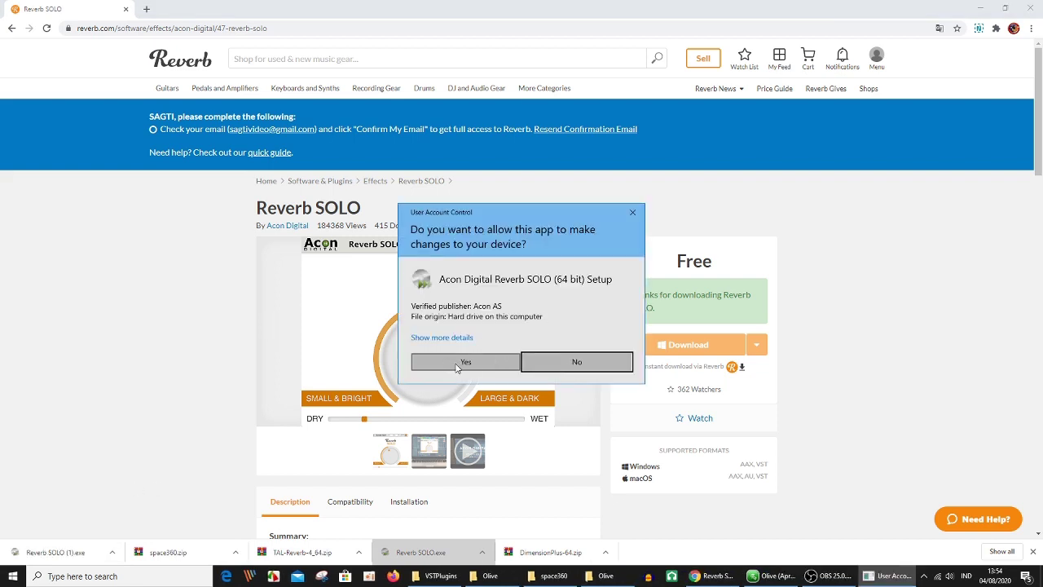
left_click(457, 368)
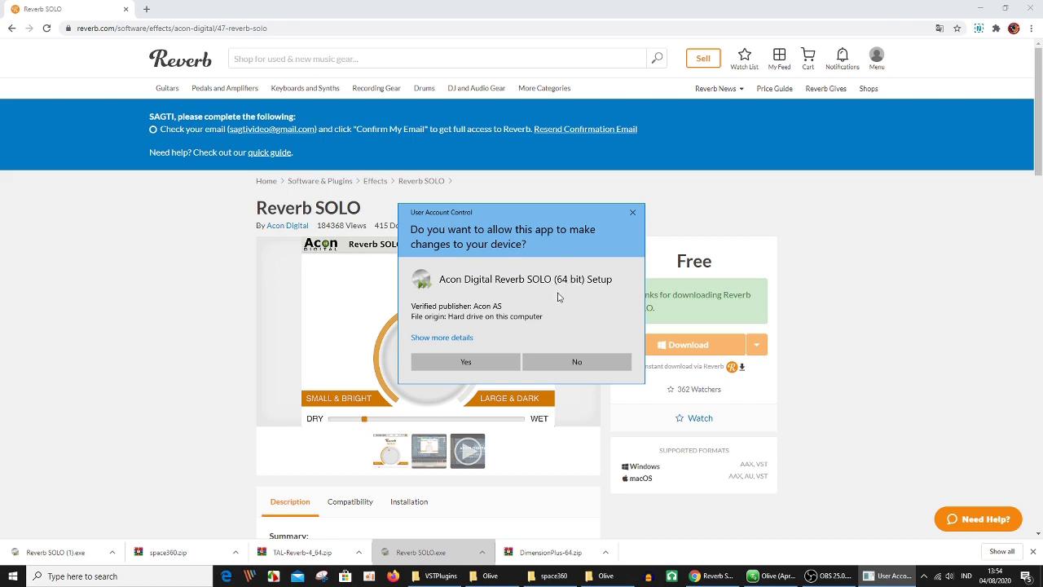
left_click(469, 363)
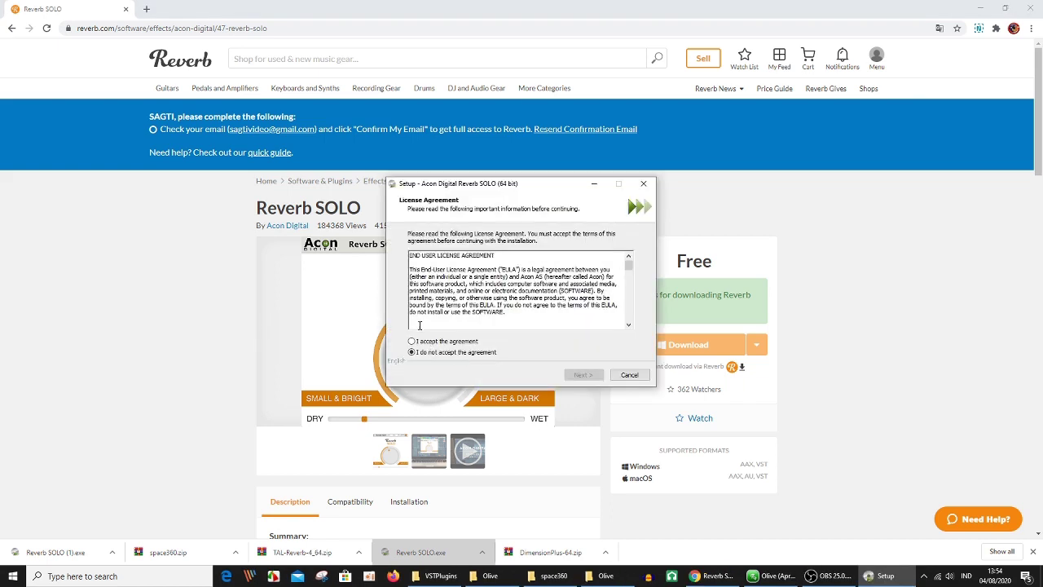
left_click(412, 341)
left_click(582, 377)
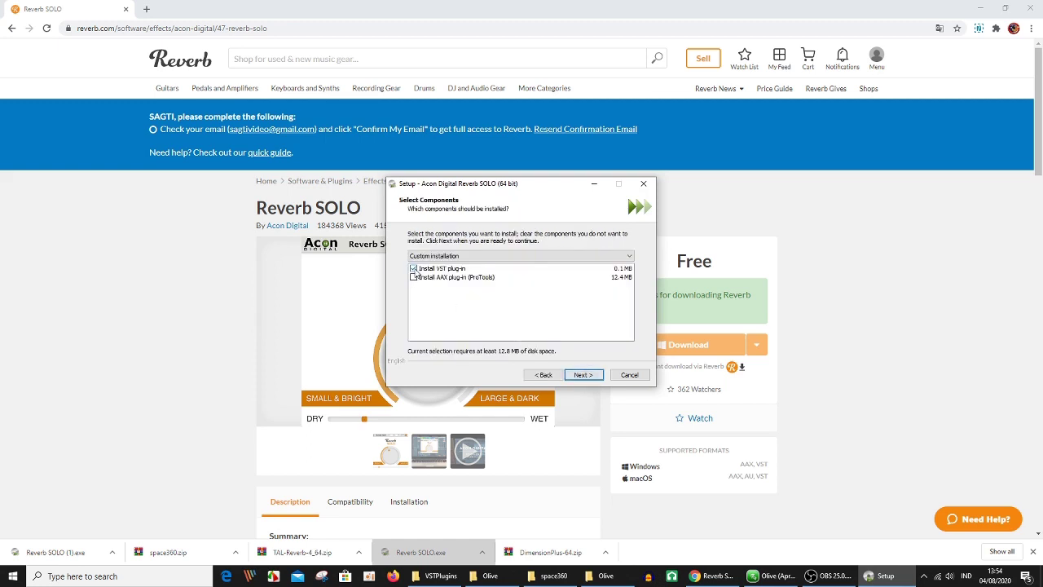
left_click(413, 270)
left_click(414, 269)
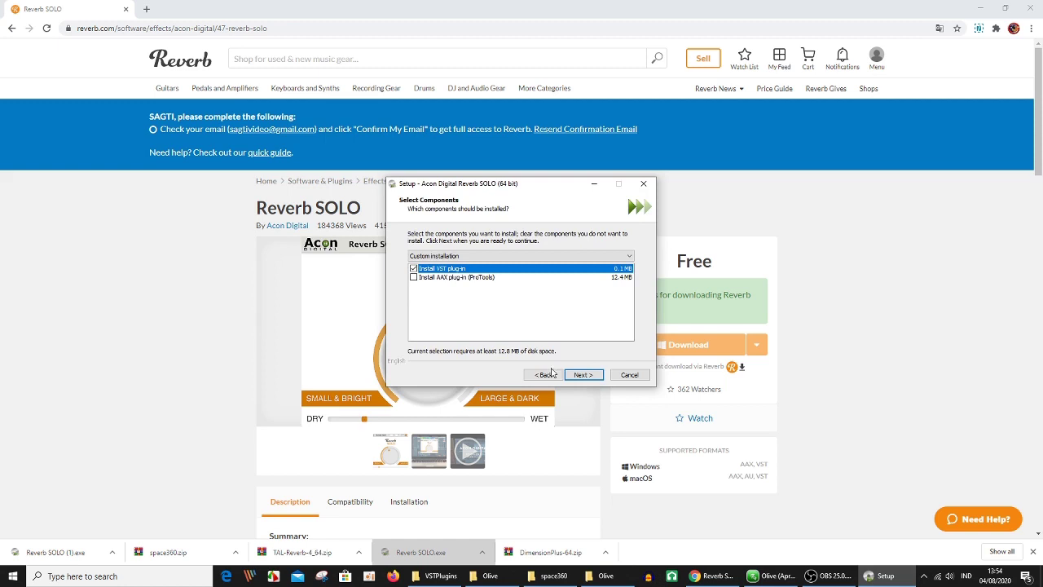
left_click(583, 376)
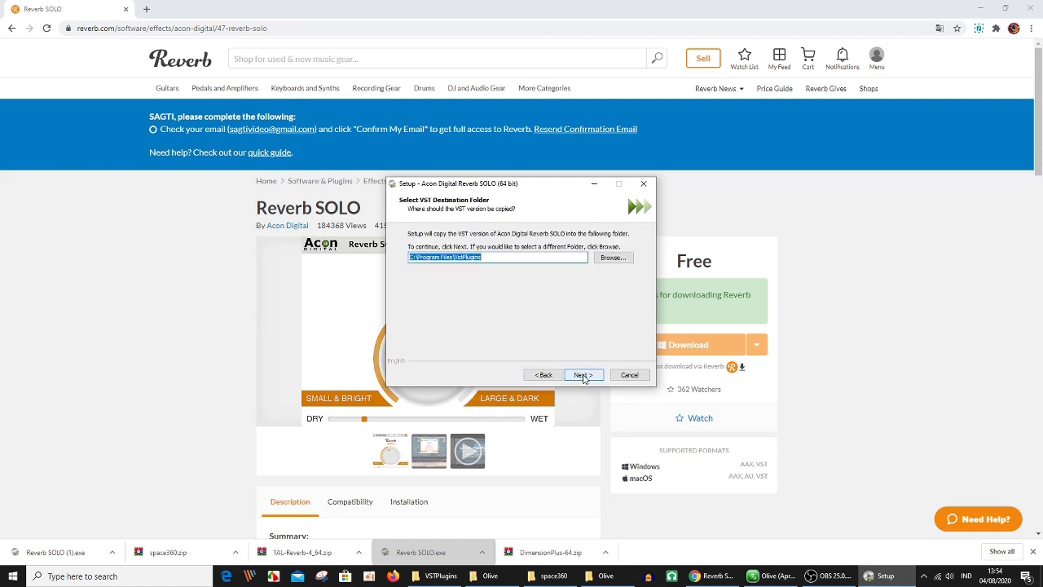
- Keep the C:\Program Files\VstPlugins destination, install the plug-in and finish the wizard
left_click(495, 257)
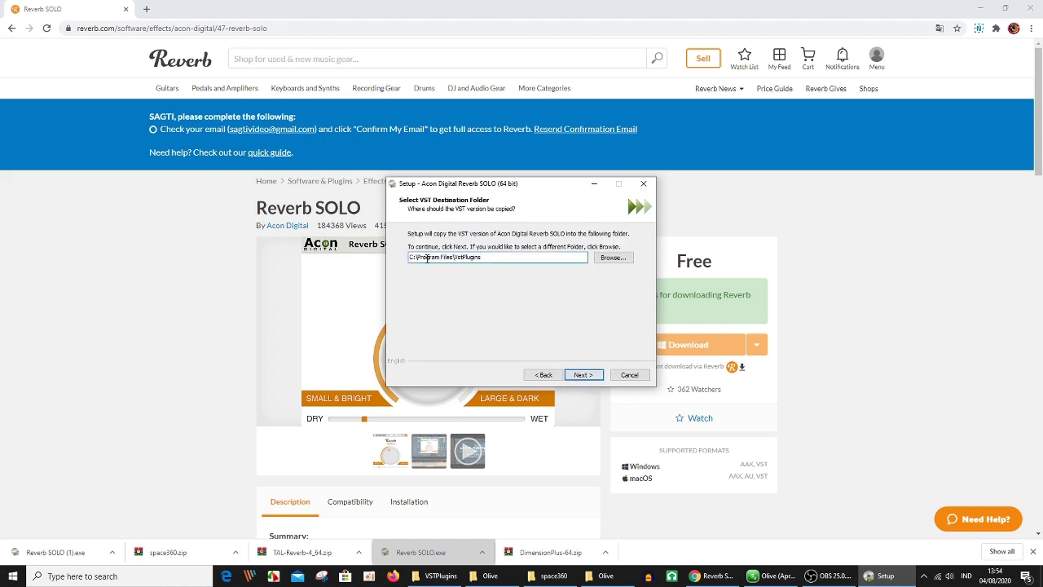
left_click_drag(488, 257, 466, 257)
left_click(489, 259)
left_click_drag(484, 256, 418, 258)
left_click(587, 375)
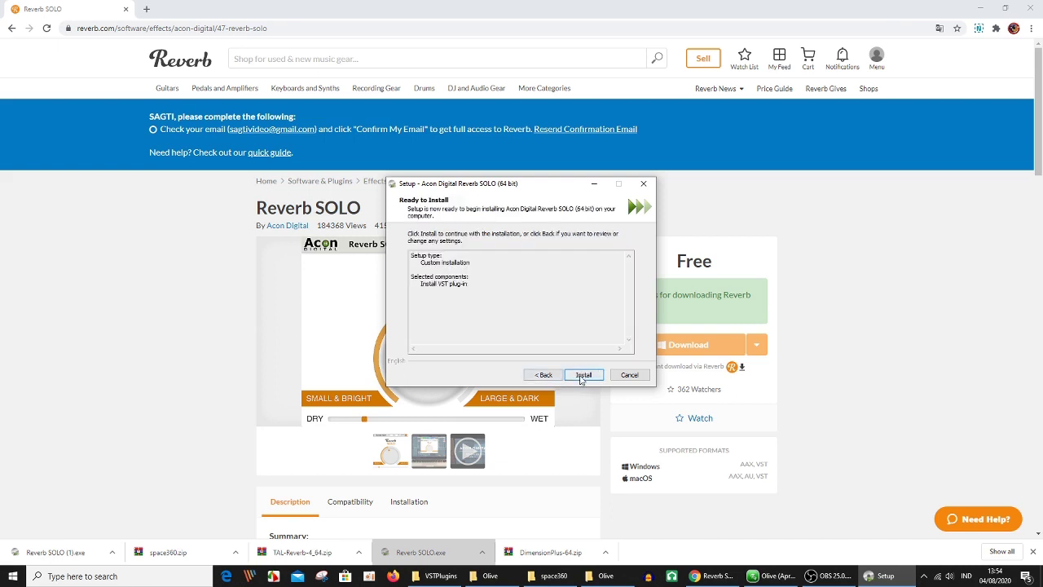
left_click(584, 375)
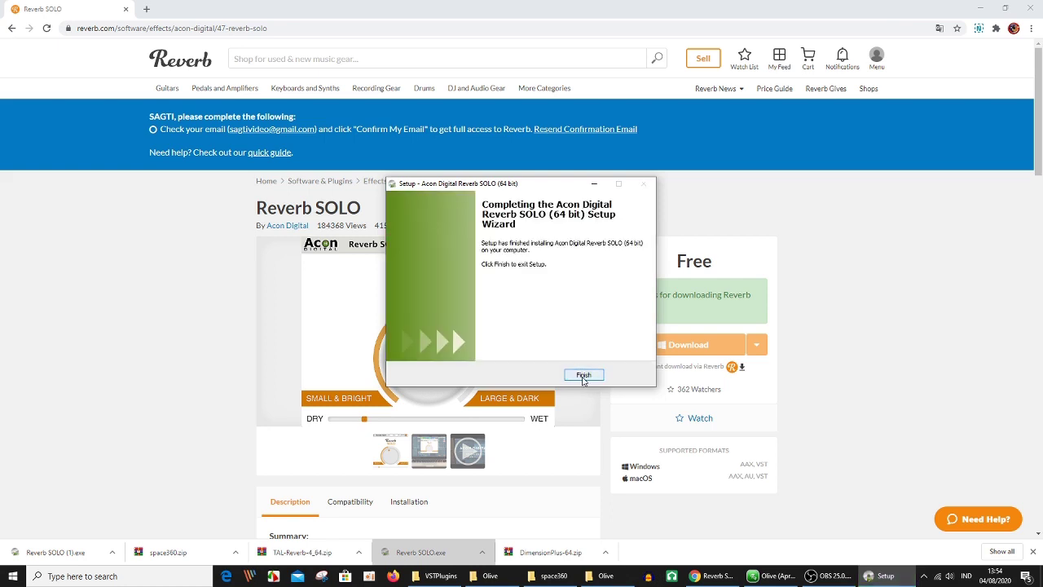
left_click(583, 375)
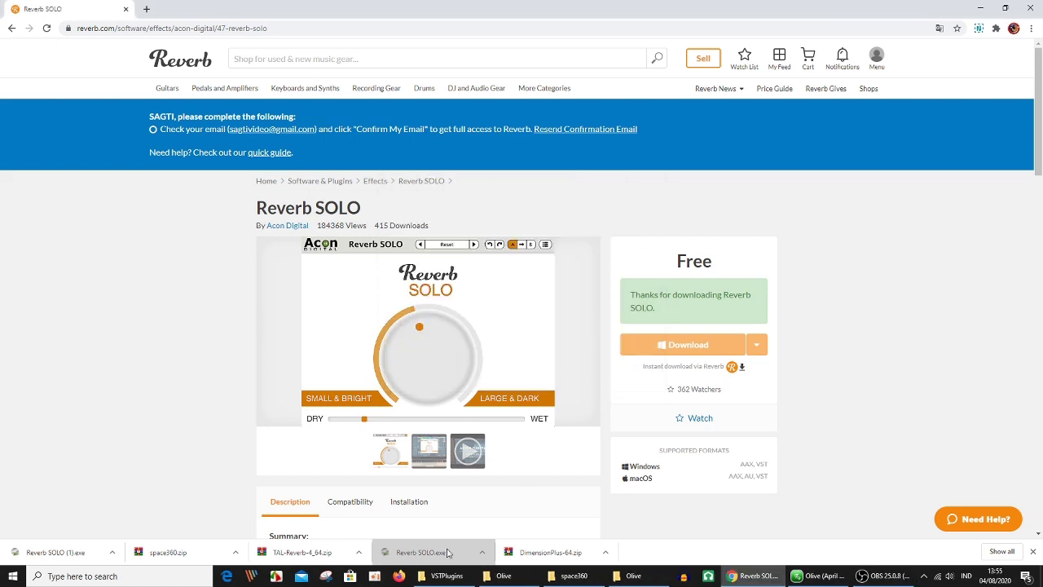
- Go to C:\Program Files\VSTPlugins in File Explorer and copy ReverbSolo.dll
mouse_move(447, 575)
left_click(367, 525)
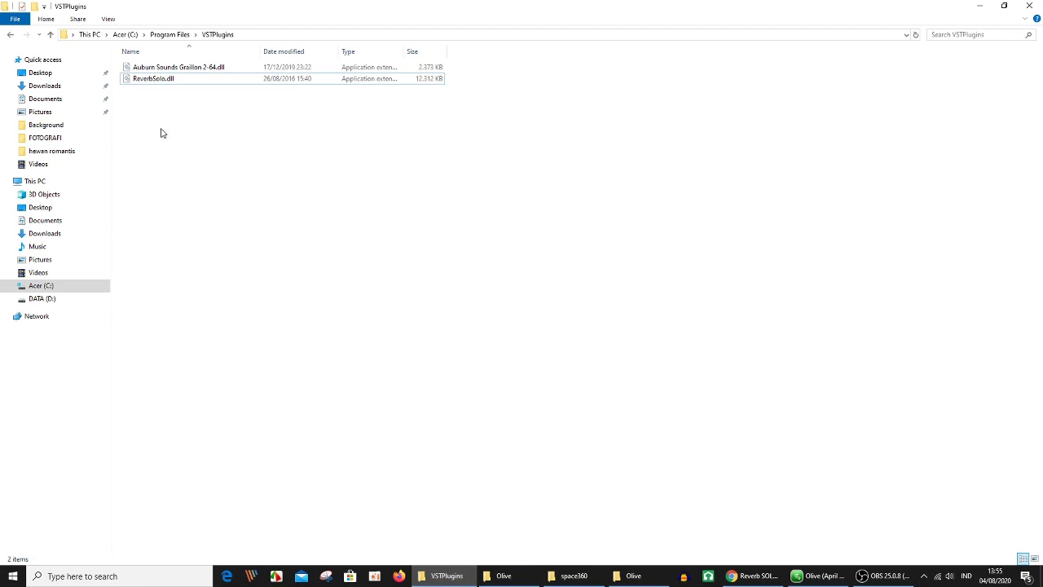
left_click(151, 81)
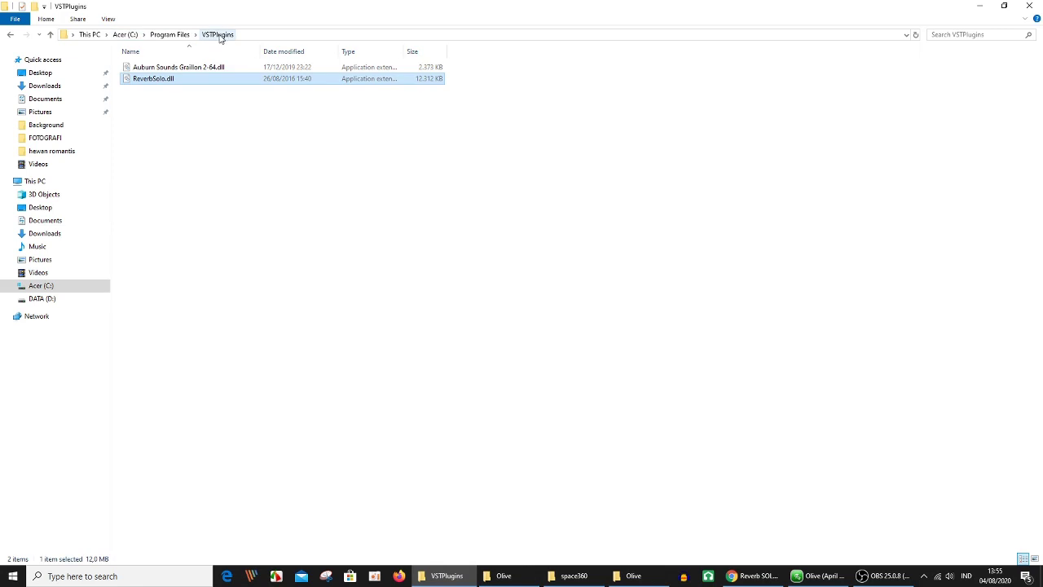
left_click(122, 34)
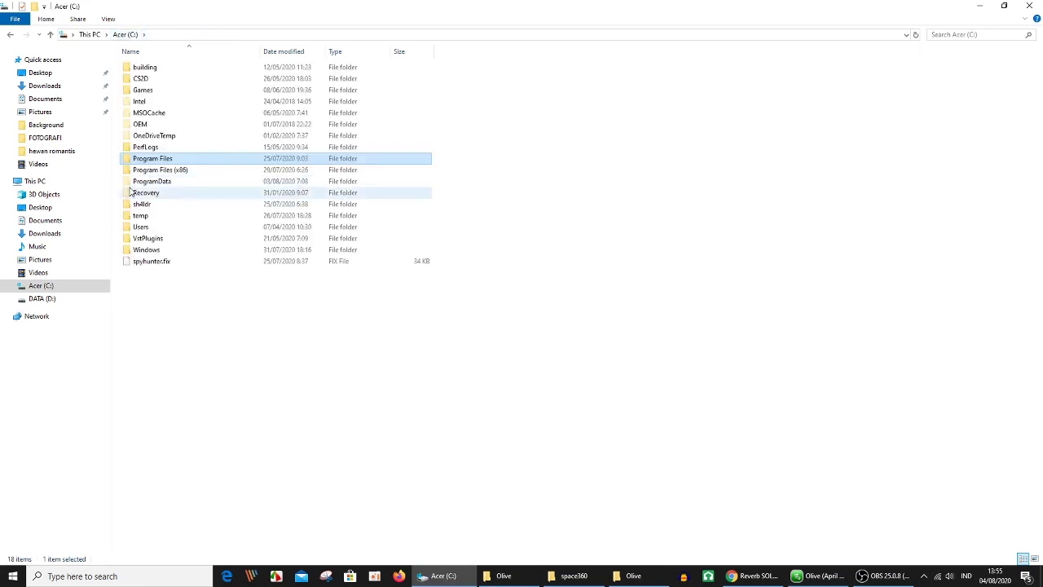
double_click(159, 160)
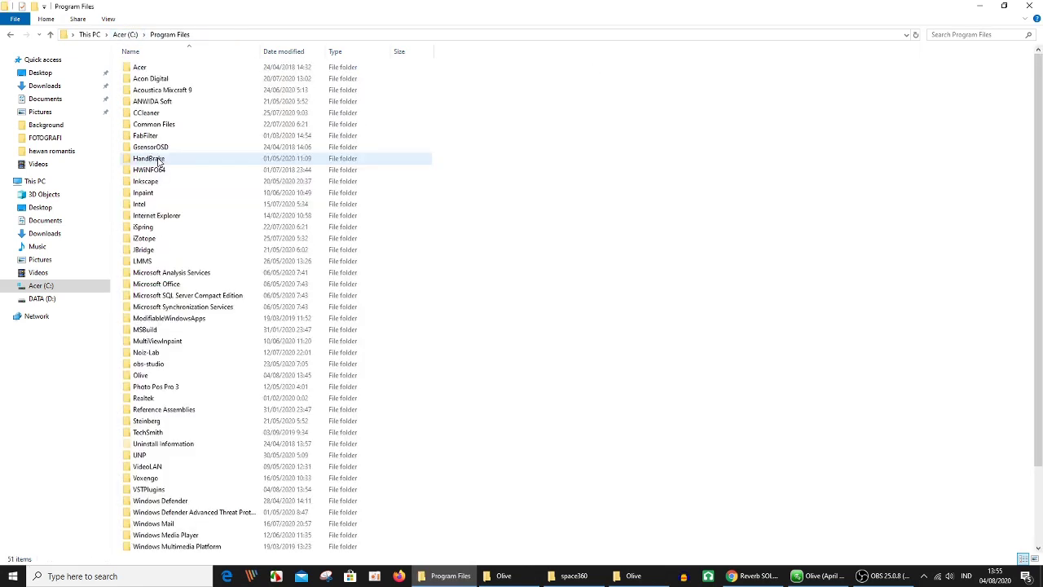
scroll(183, 387, "down", 3)
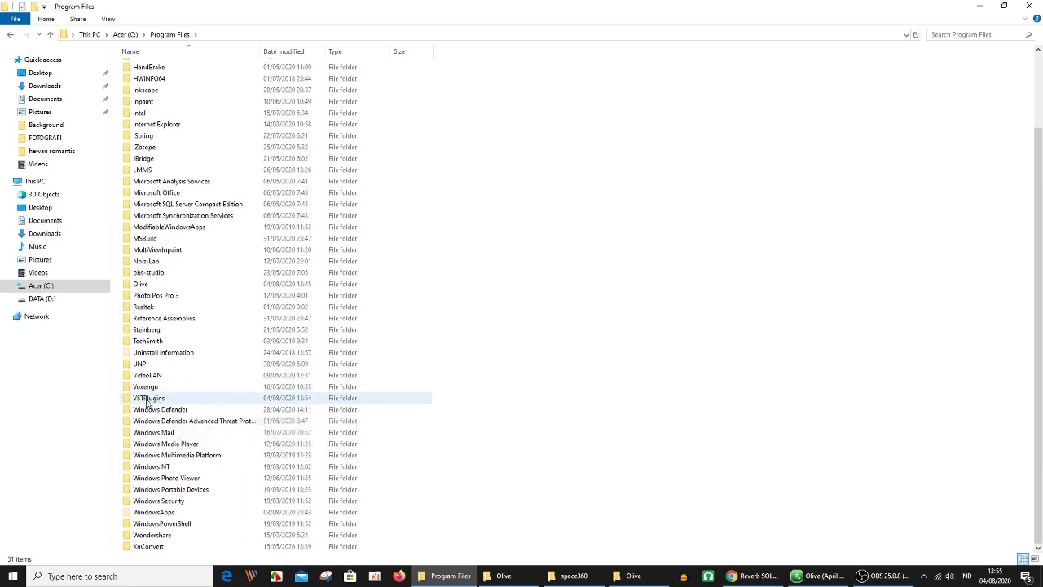
double_click(160, 398)
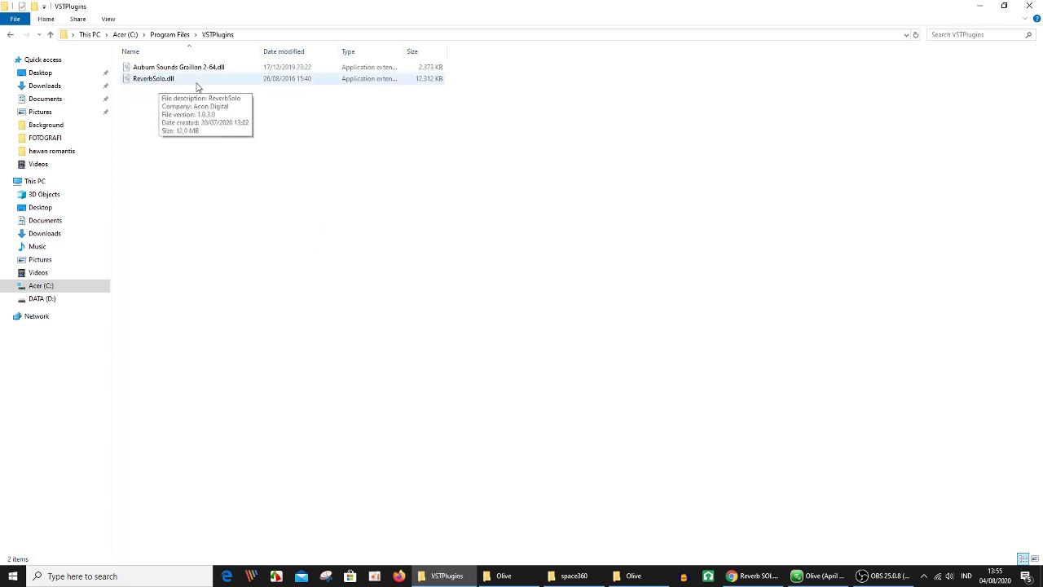
left_click(155, 81)
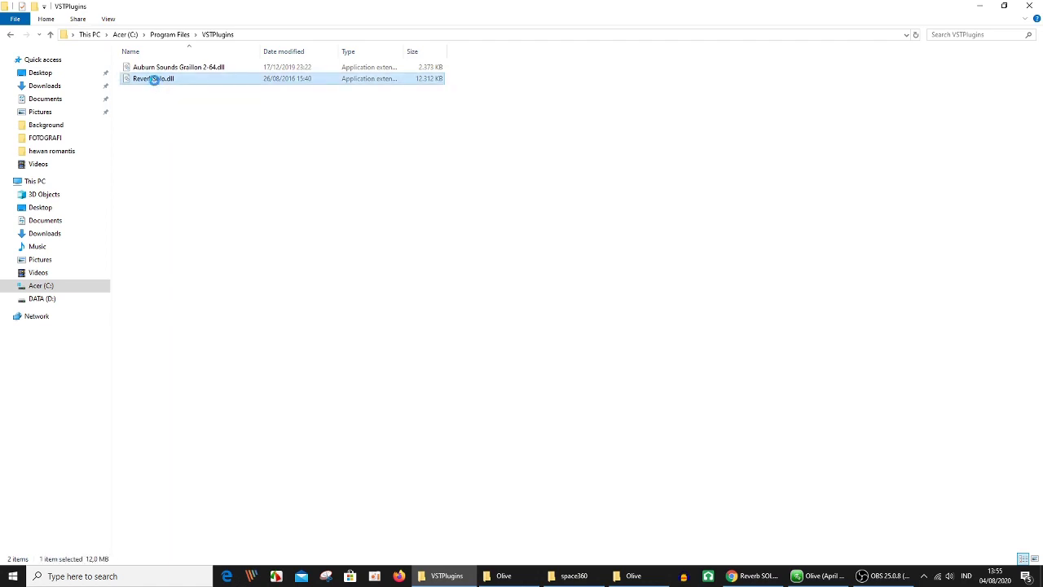
right_click(155, 81)
- Navigate from drive C into the C:\Program Files\Olive folder
left_click(47, 287)
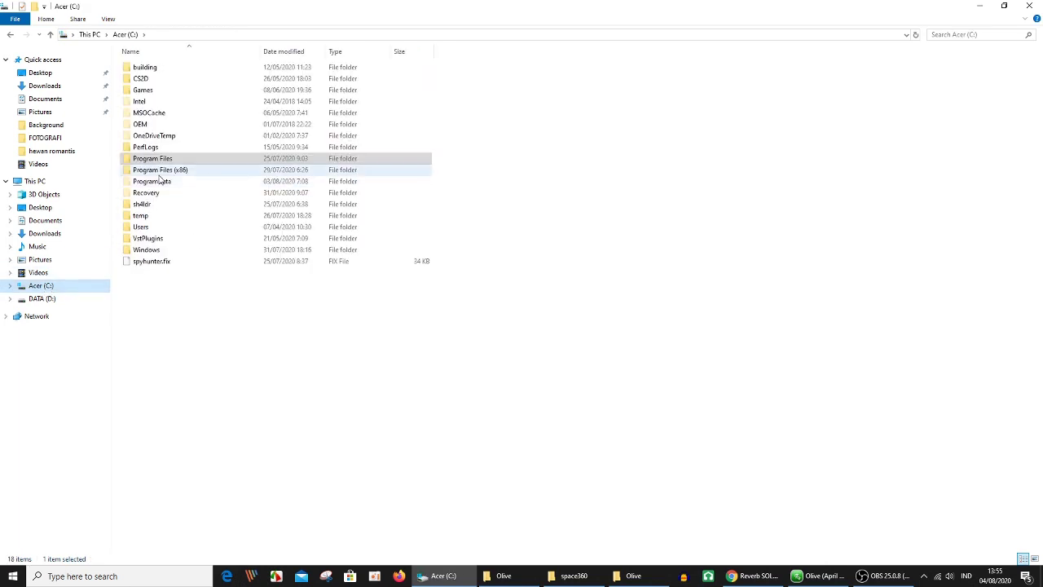
left_click(162, 160)
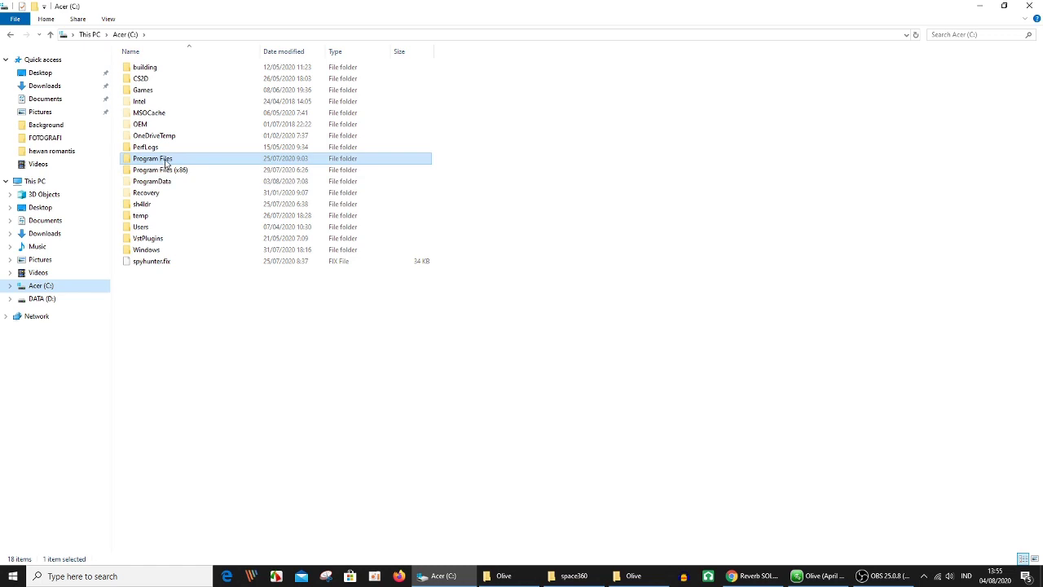
double_click(162, 161)
scroll(167, 212, "down", 4)
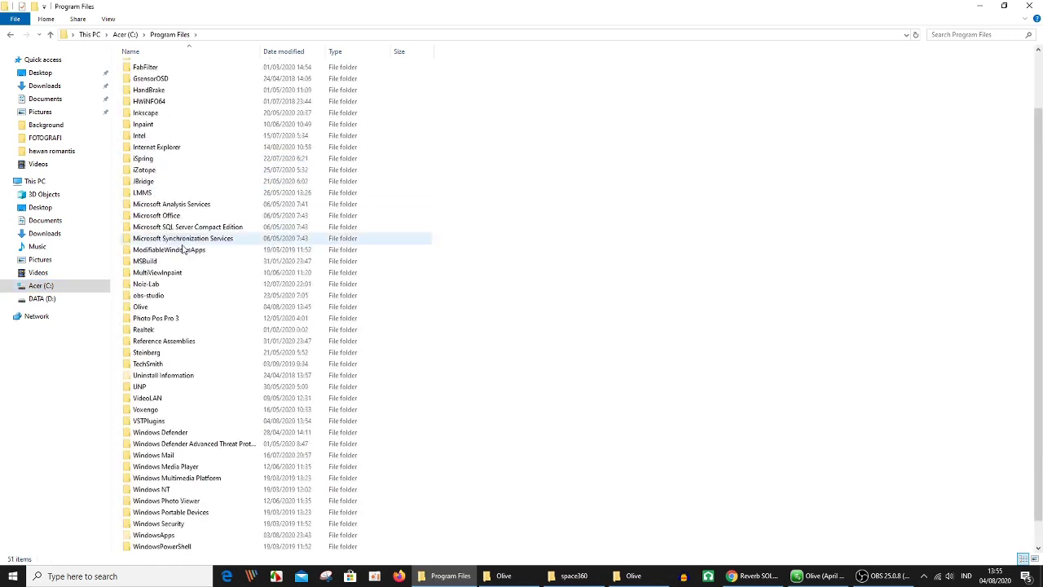
scroll(162, 275, "down", 2)
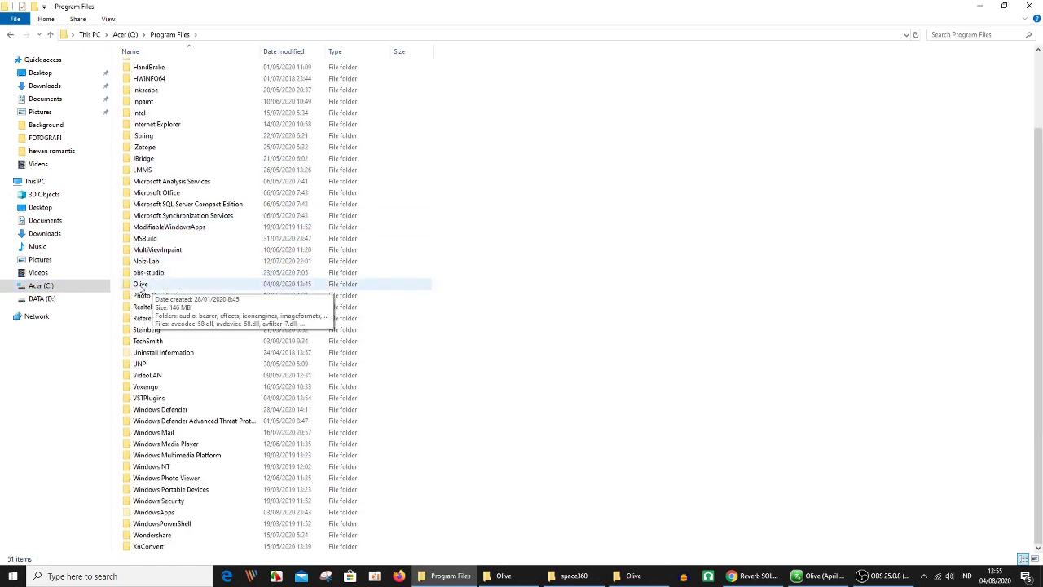
double_click(141, 285)
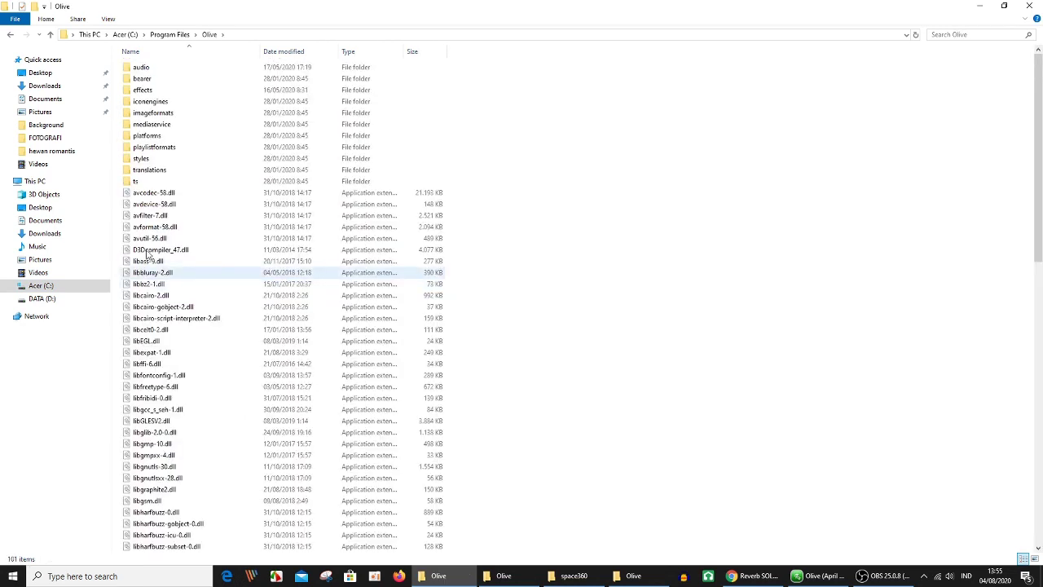
scroll(461, 257, "down", 3)
scroll(461, 257, "down", 4)
scroll(461, 257, "down", 4)
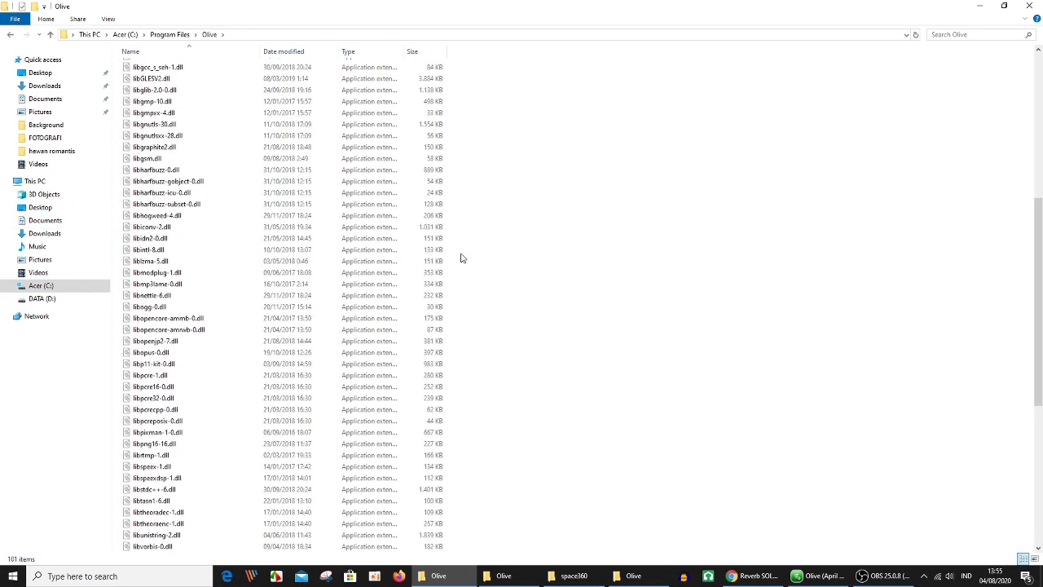
scroll(463, 256, "down", 8)
- Paste ReverbSolo.dll there, cancel replacing the existing copy, and return to the Olive editor
right_click(609, 258)
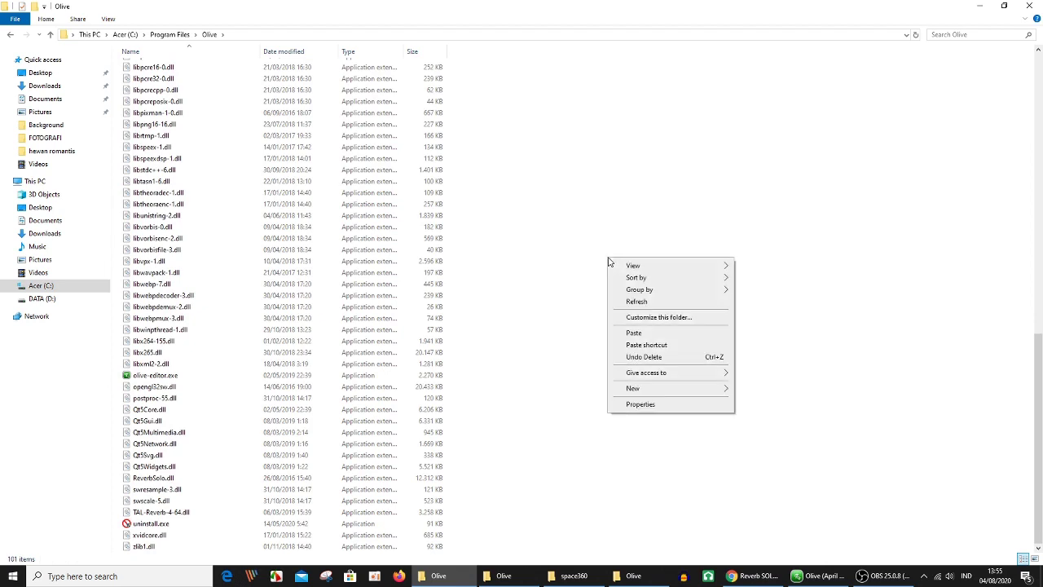
left_click(634, 334)
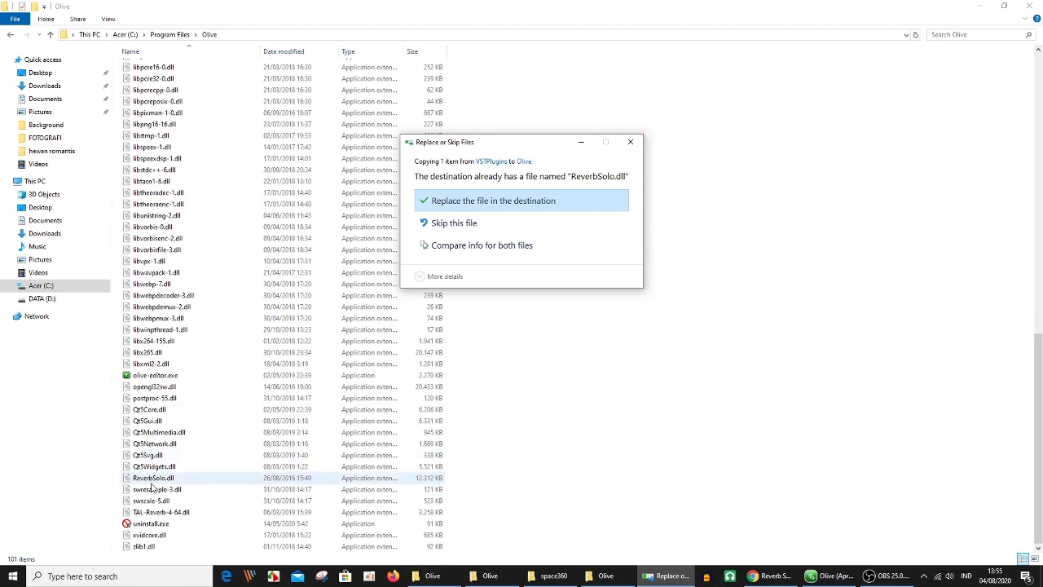
left_click(633, 144)
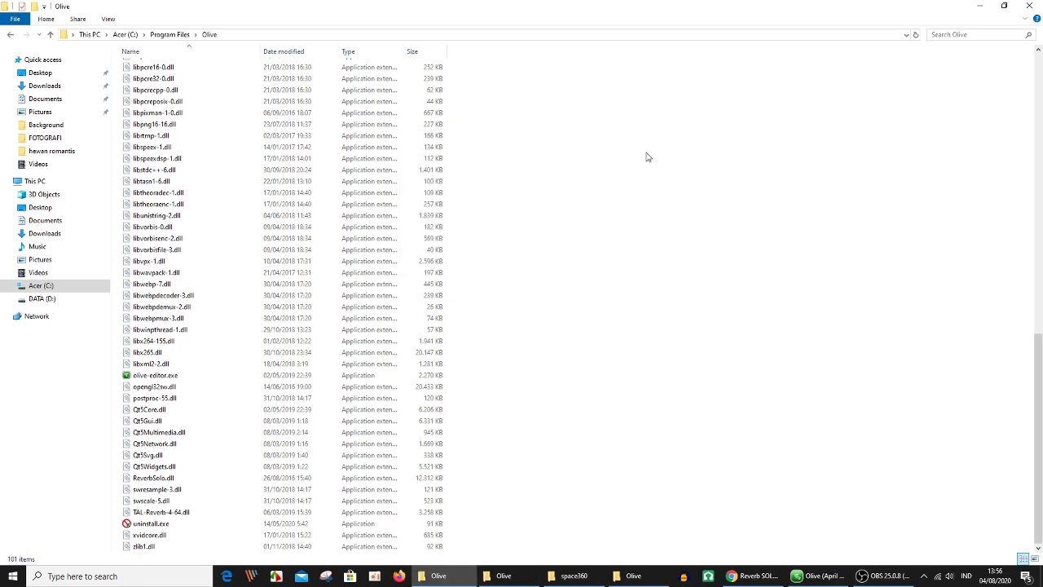
left_click(810, 575)
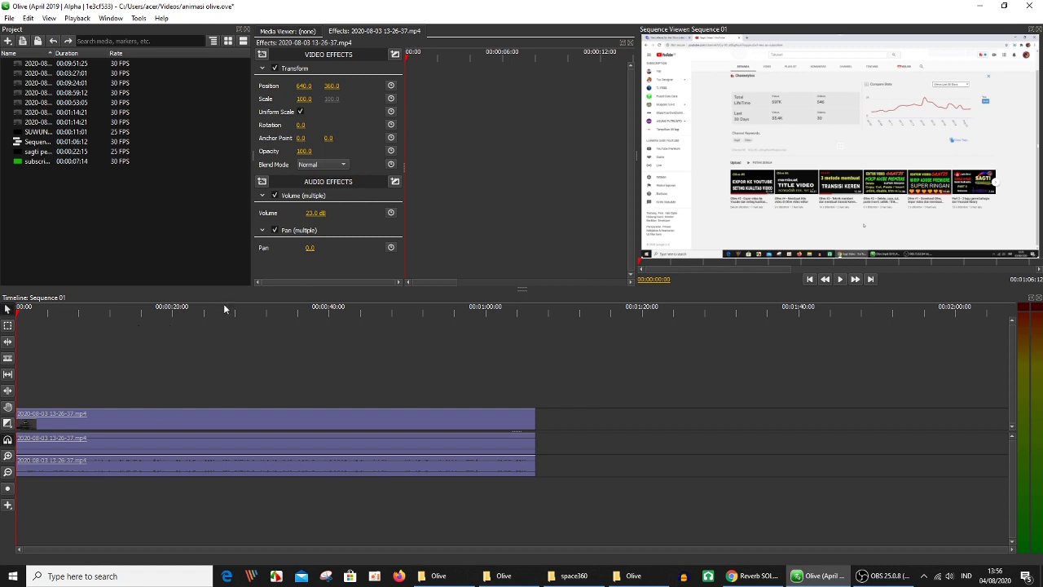
- Preview Sequence 01 from about 00:00:21, starting, stopping and resuming playback in the Sequence Viewer
left_click(183, 314)
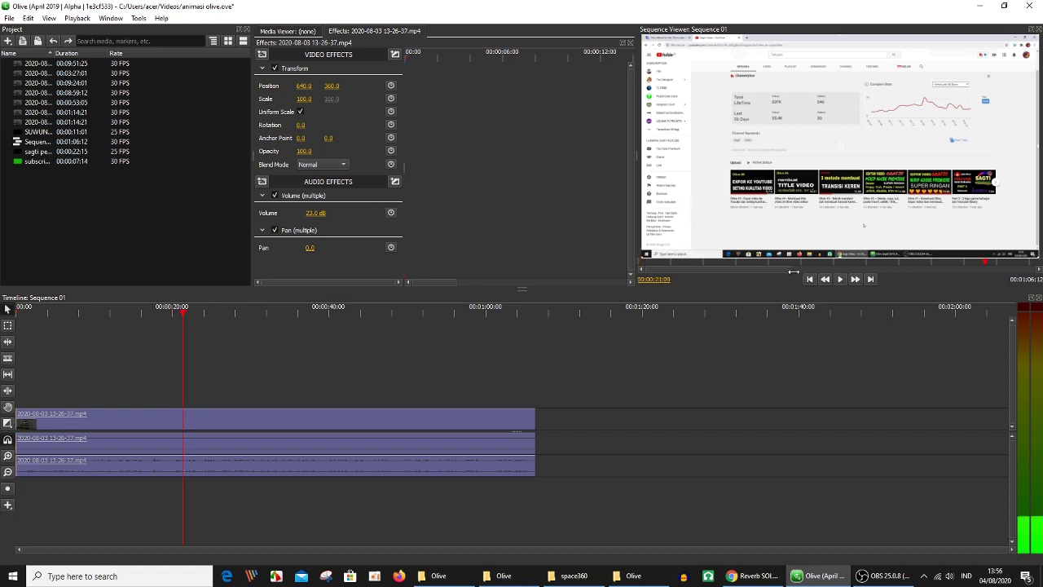
left_click(839, 279)
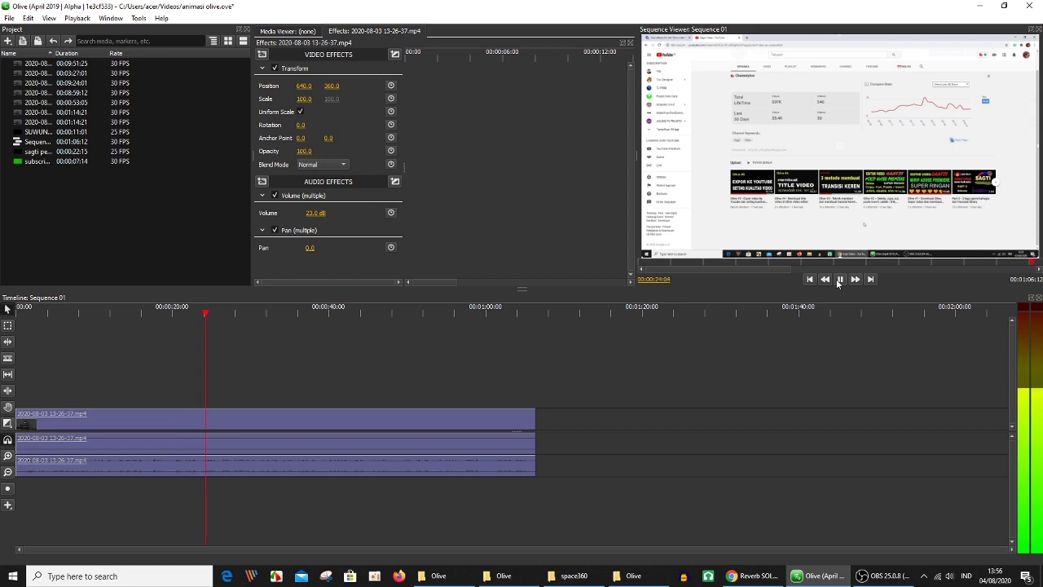
left_click(838, 281)
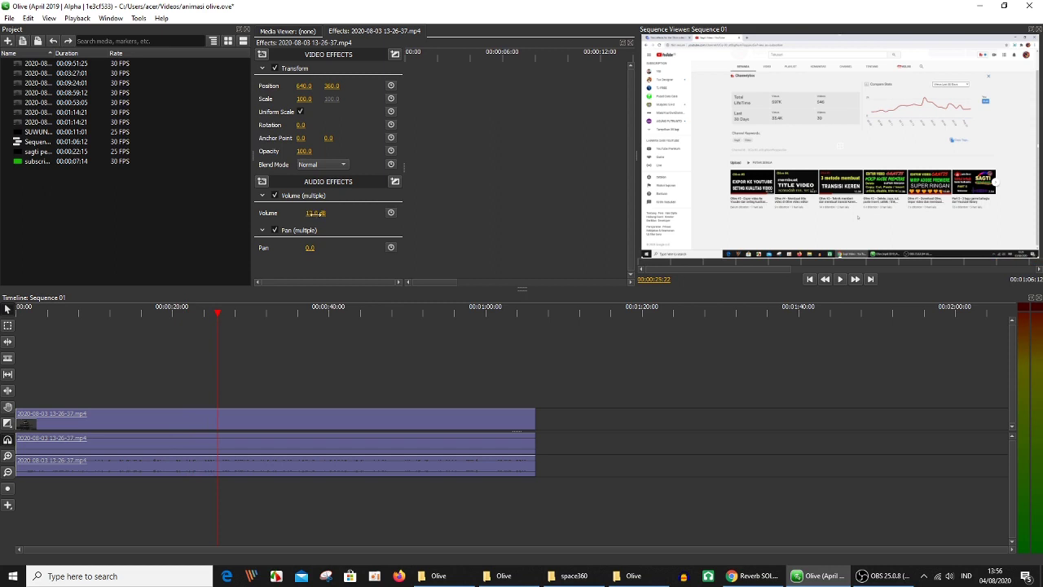
left_click(840, 280)
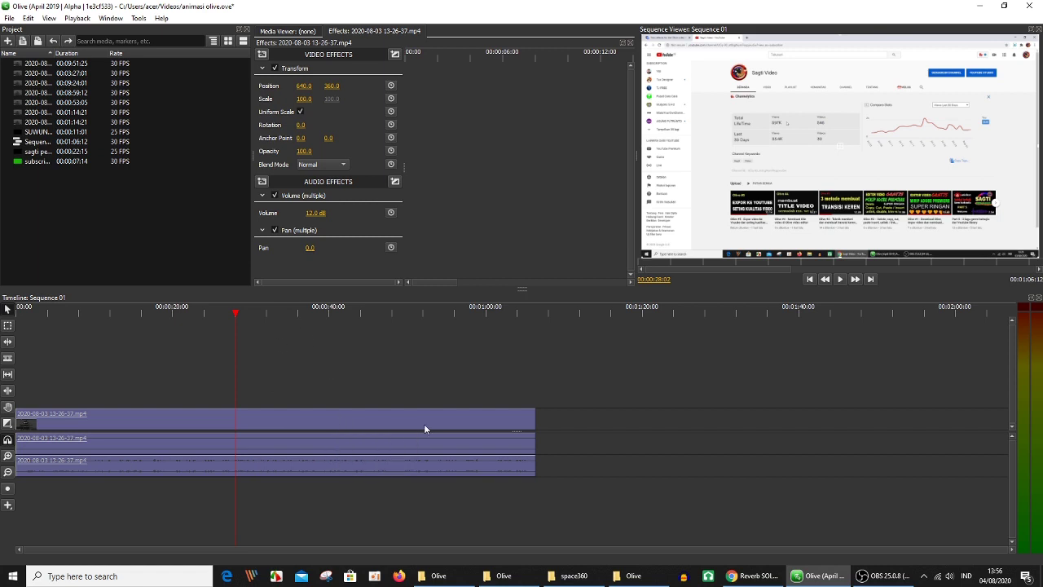
- Unlink the clip's audio from its video and delete the duplicate middle audio clip
left_click(574, 429)
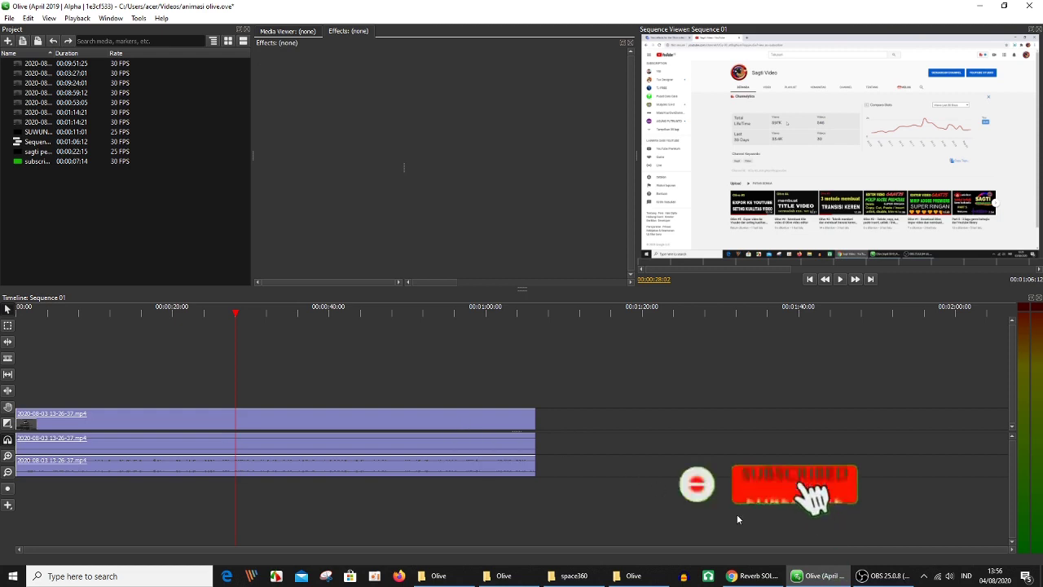
mouse_move(878, 573)
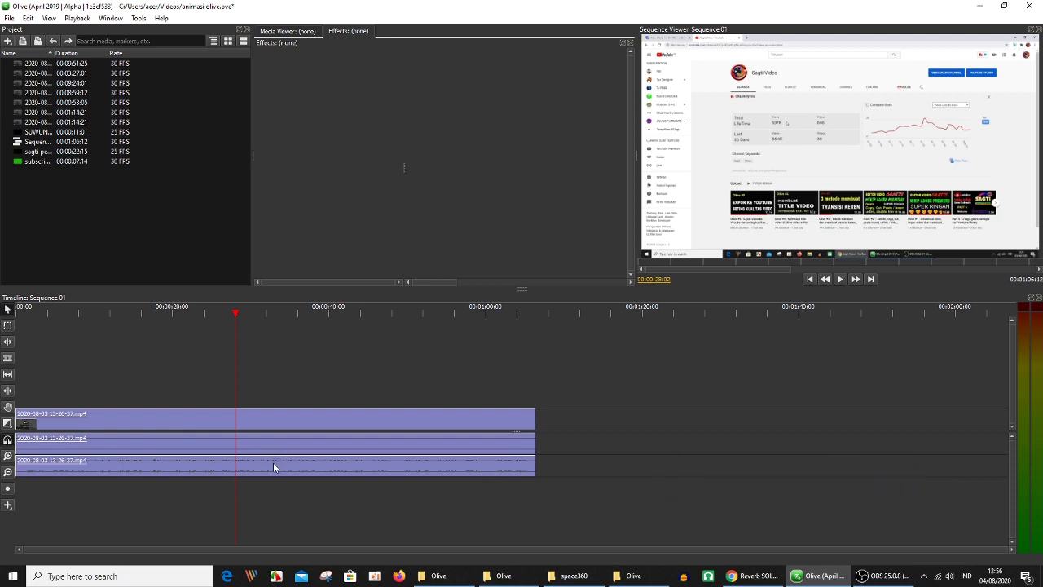
left_click(315, 453)
right_click(315, 454)
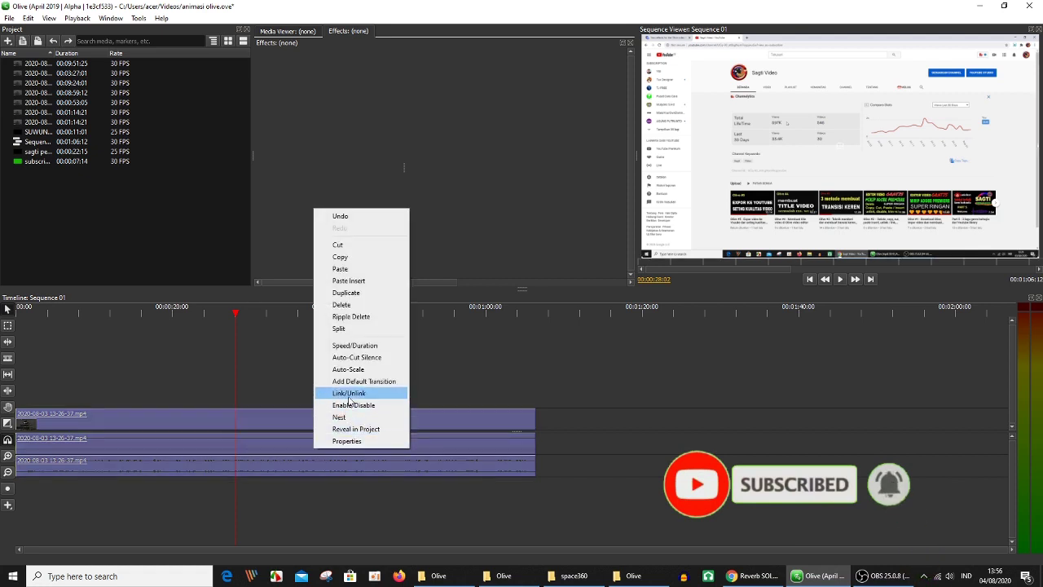
left_click(348, 401)
left_click(341, 448)
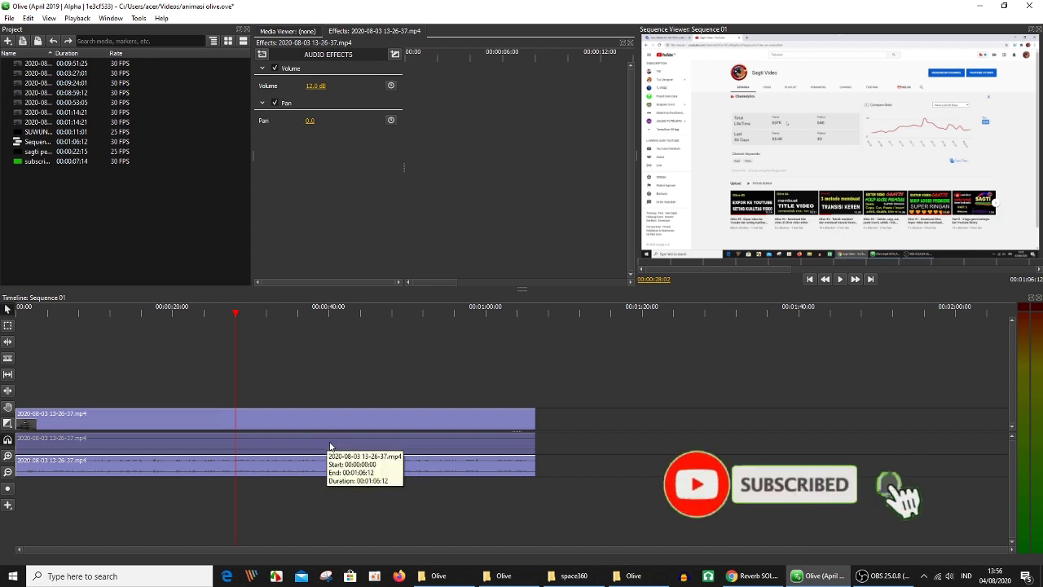
right_click(330, 446)
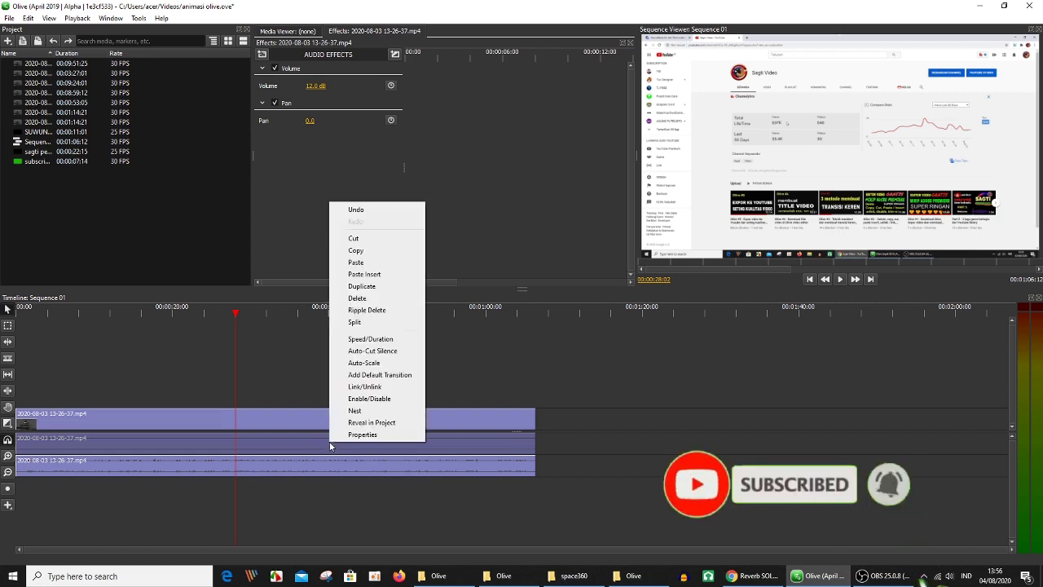
left_click(365, 306)
left_click(256, 383)
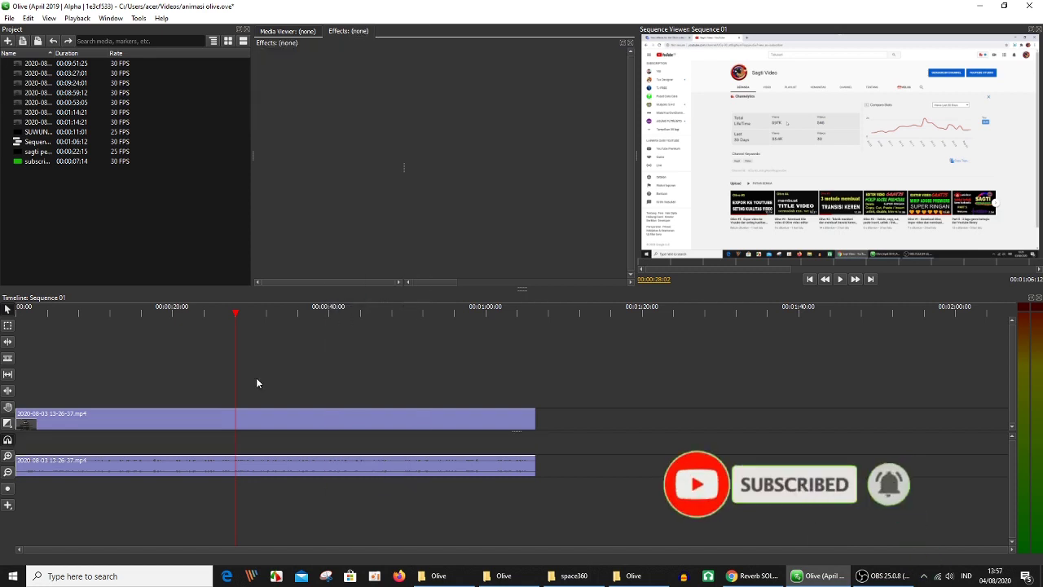
- Move the audio clip up into the empty track under the video and relink both clips
right_click(194, 449)
left_click(193, 449)
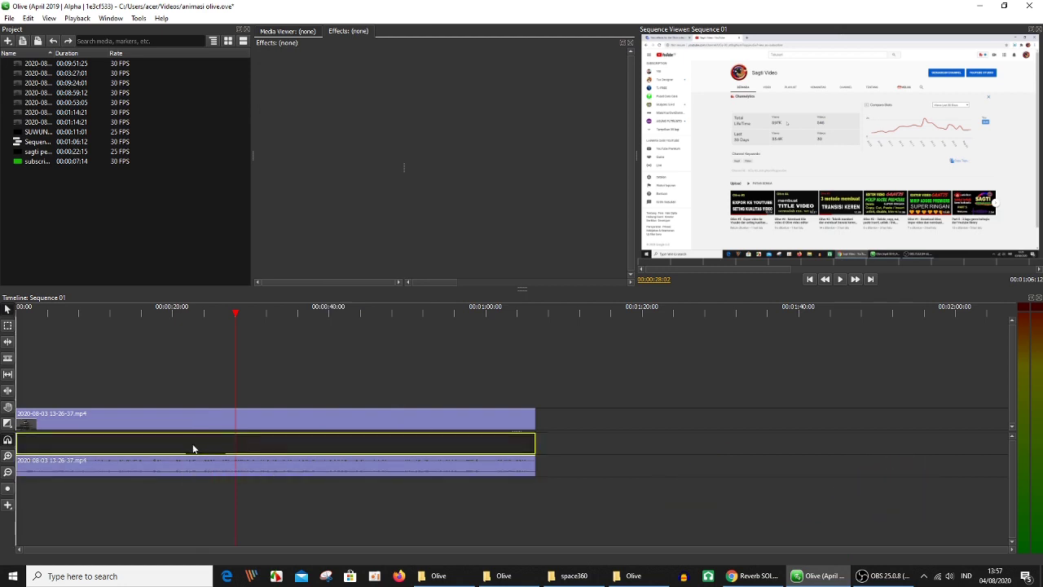
left_click_drag(571, 394, 61, 487)
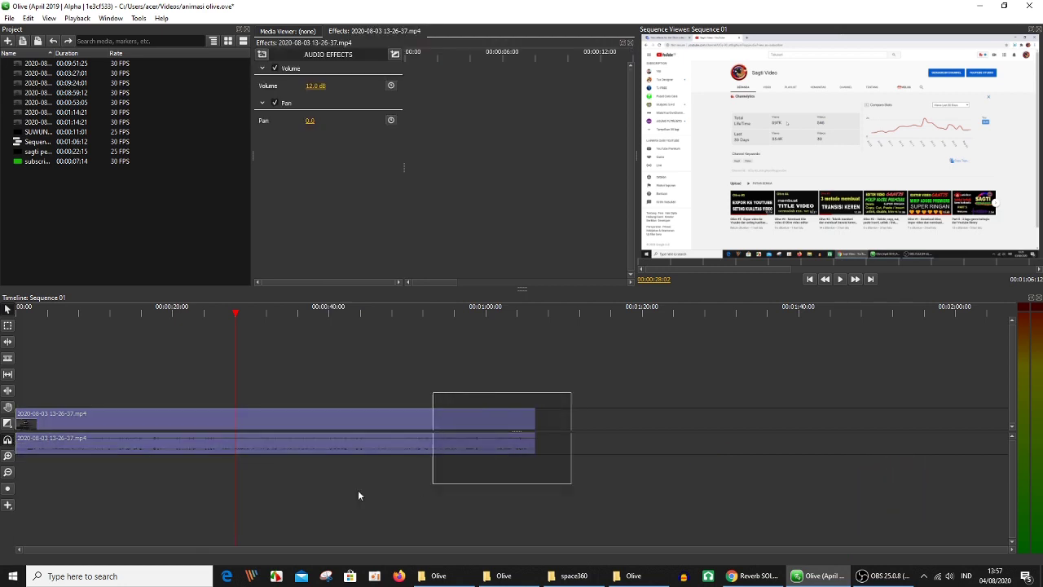
right_click(259, 418)
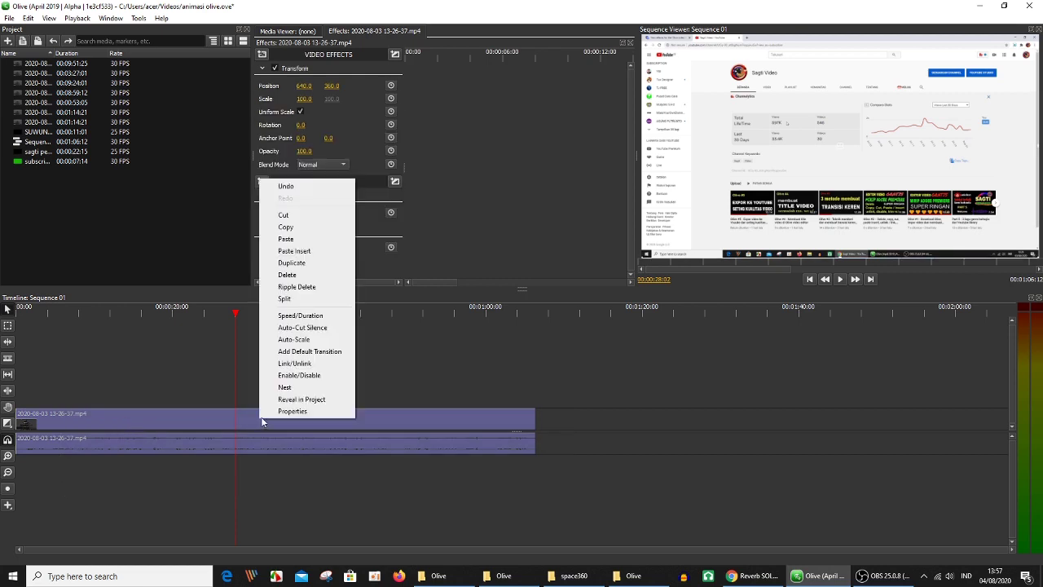
left_click(296, 370)
left_click(566, 449)
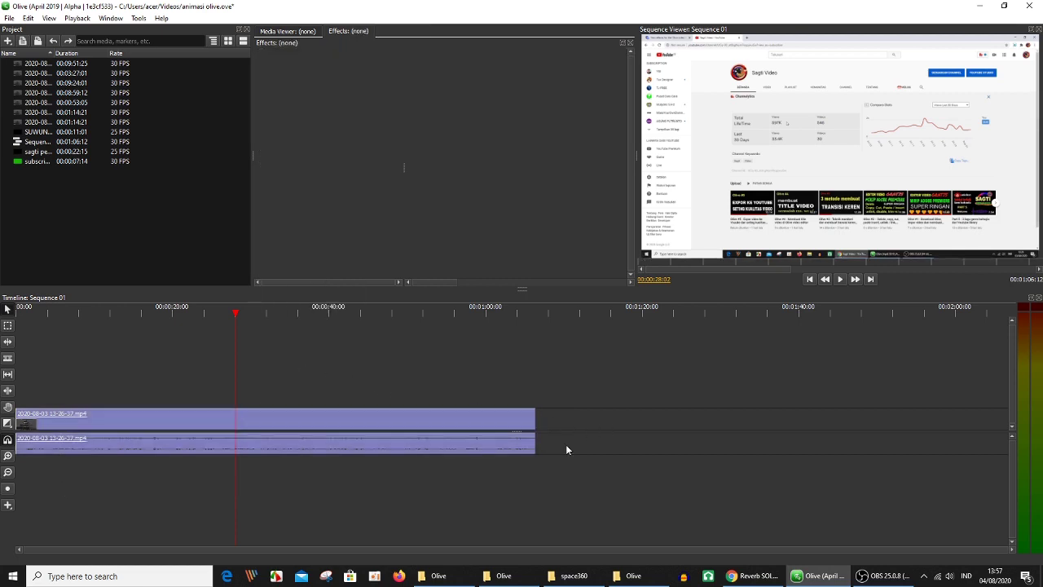
- Add a VST Plugin 2.x audio effect to the selected clip and browse for its plugin file
left_click(286, 445)
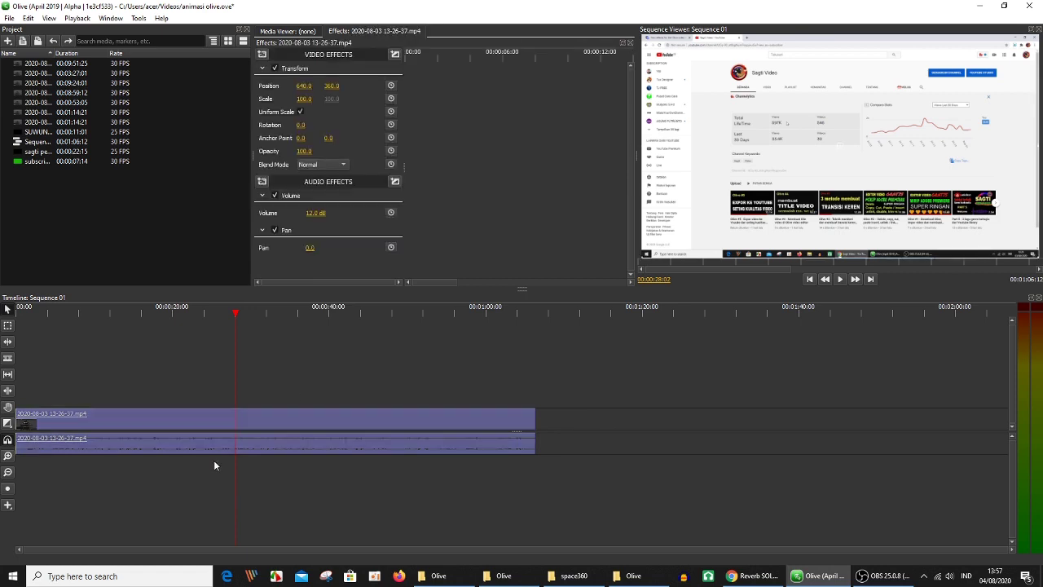
left_click(269, 472)
left_click(259, 438)
left_click(262, 183)
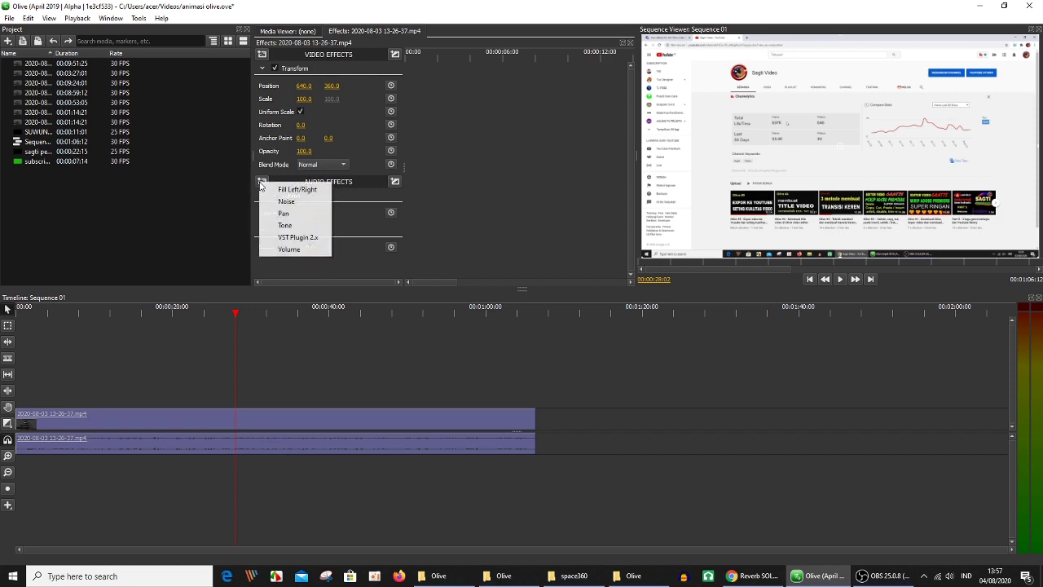
left_click(298, 237)
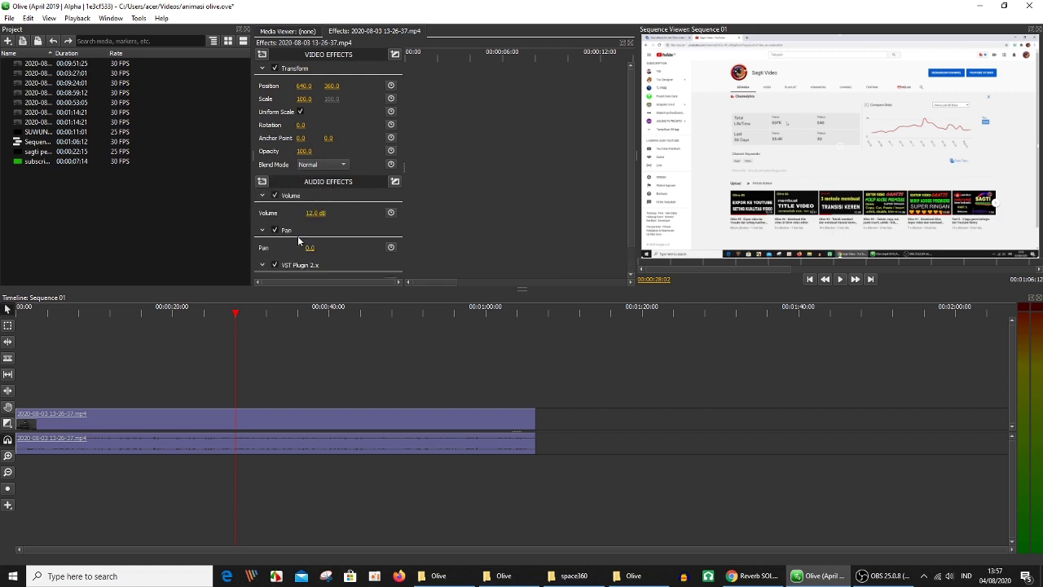
scroll(297, 236, "down", 1)
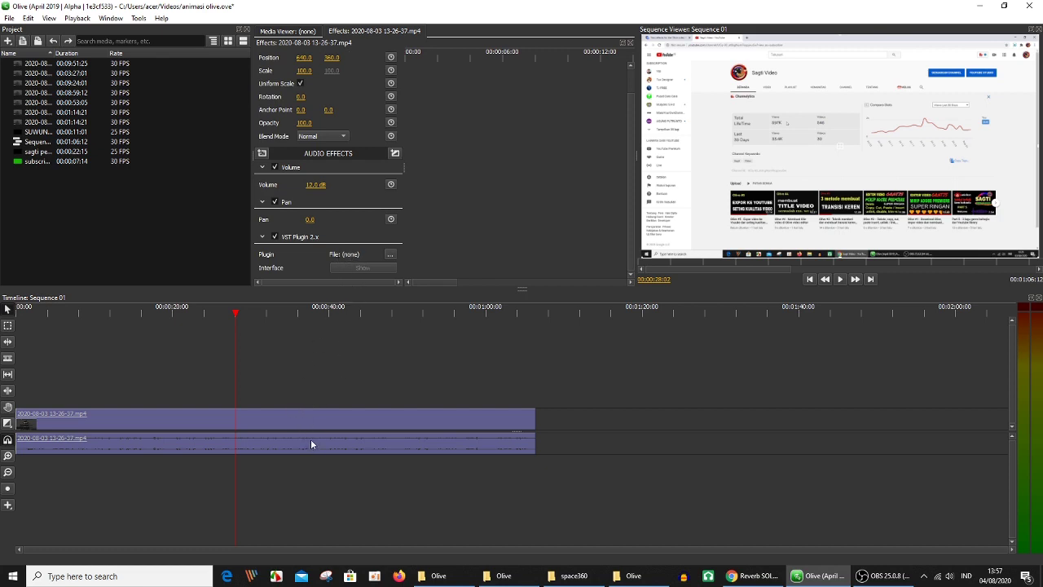
left_click(391, 255)
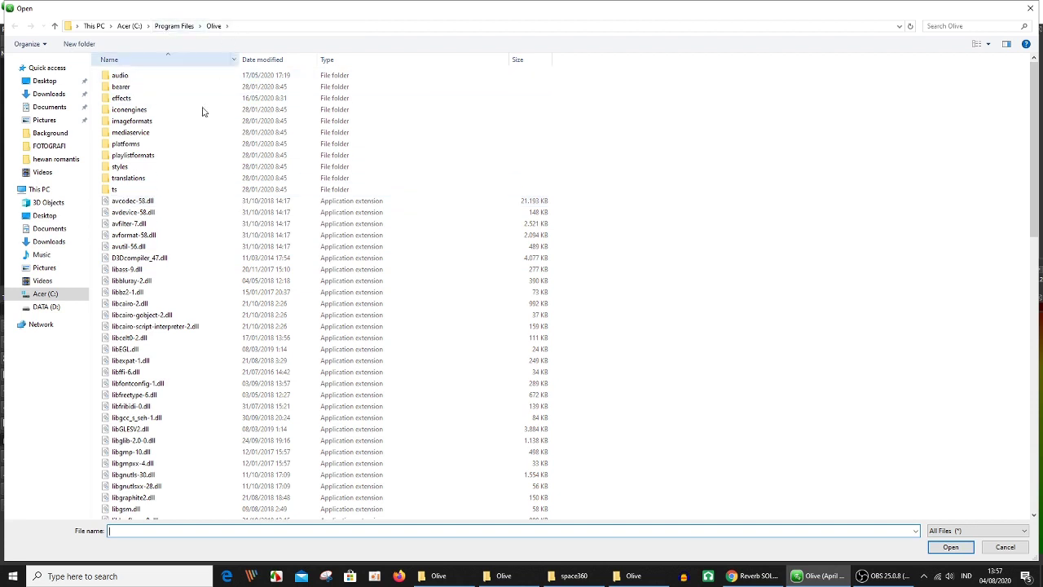
- Choose ReverbSolo.dll from the Olive program folder as the VST effect's plugin file
scroll(155, 324, "down", 5)
scroll(155, 324, "down", 4)
scroll(153, 324, "down", 4)
scroll(151, 324, "down", 4)
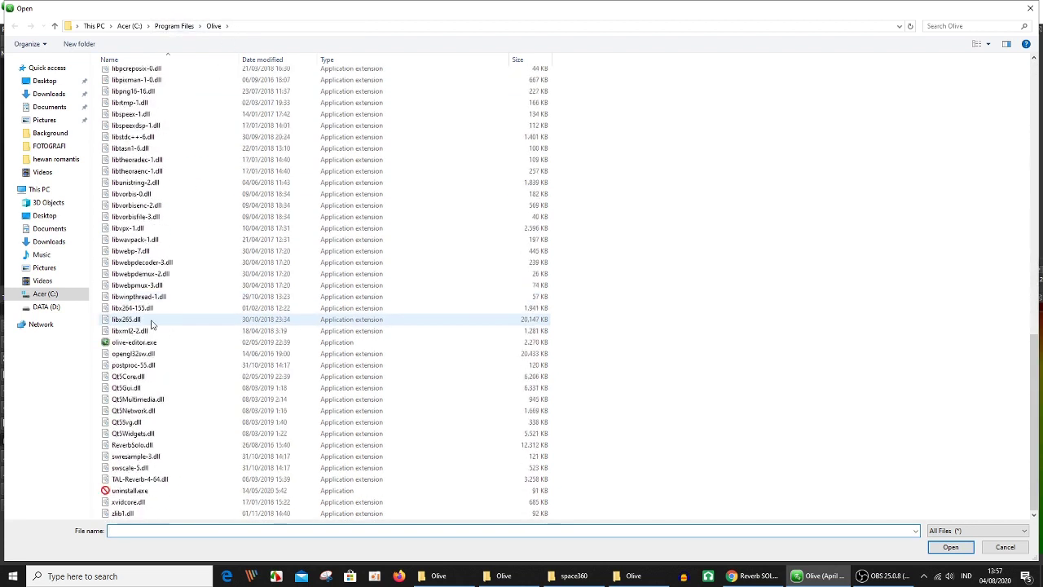
left_click(132, 448)
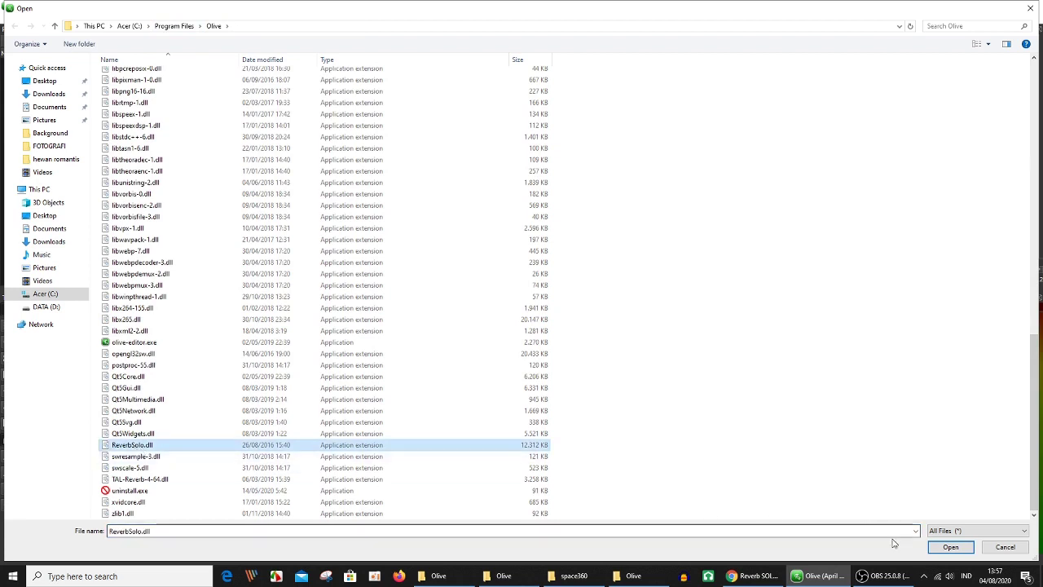
left_click(944, 548)
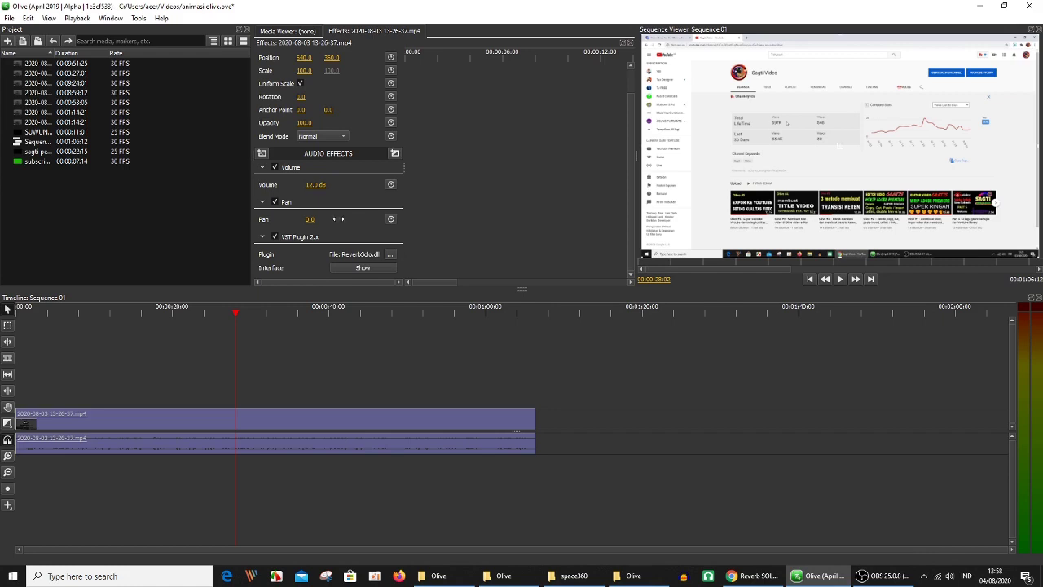
- Open the Reverb SOLO plugin interface and play the clip from its start
left_click(371, 268)
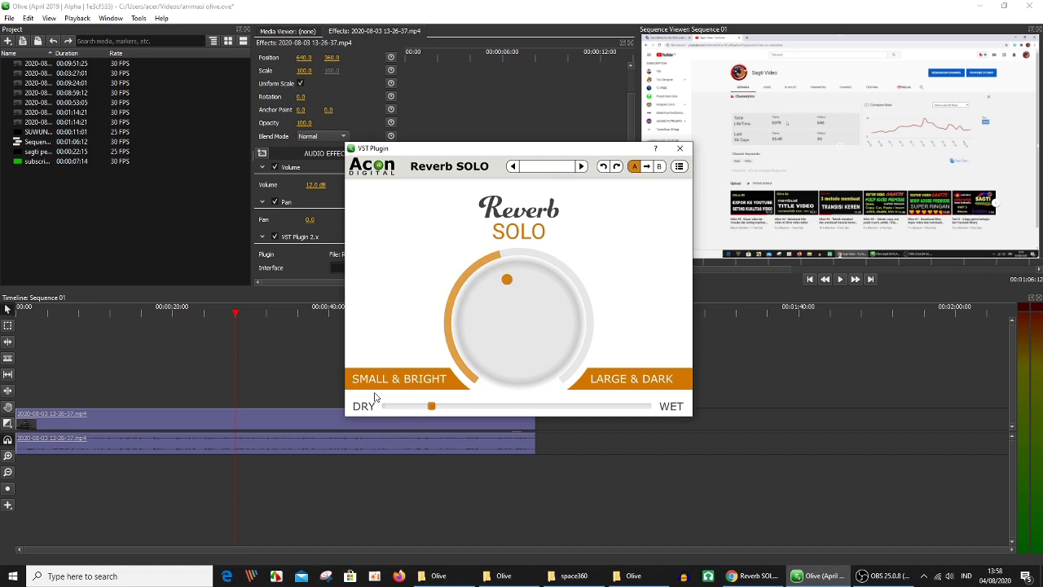
left_click_drag(233, 314, 105, 318)
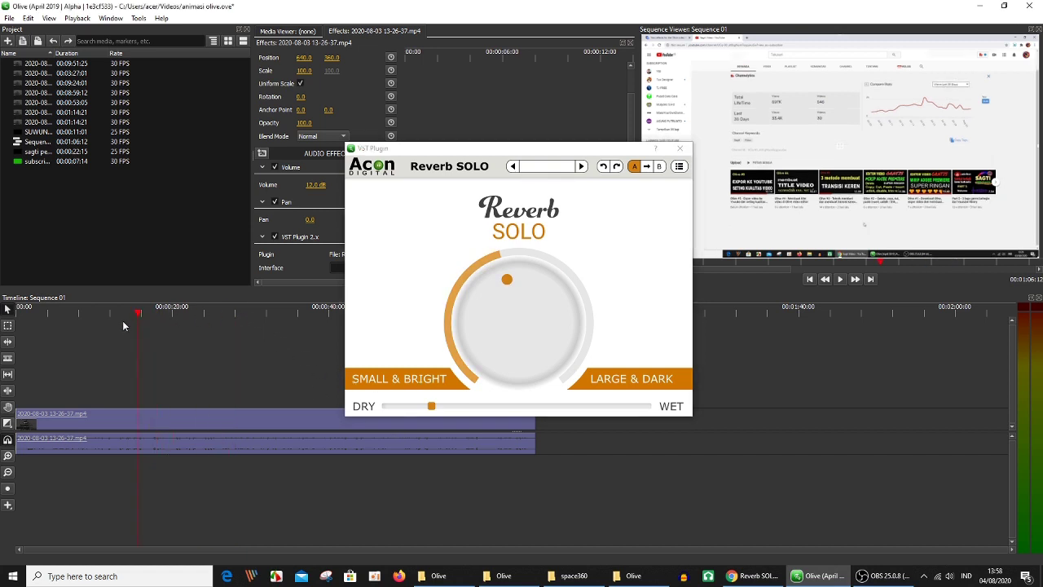
left_click(841, 279)
- Turn the reverb toward Large & Dark, ease it back, raise clip volume to 16.0 dB
left_click(506, 280)
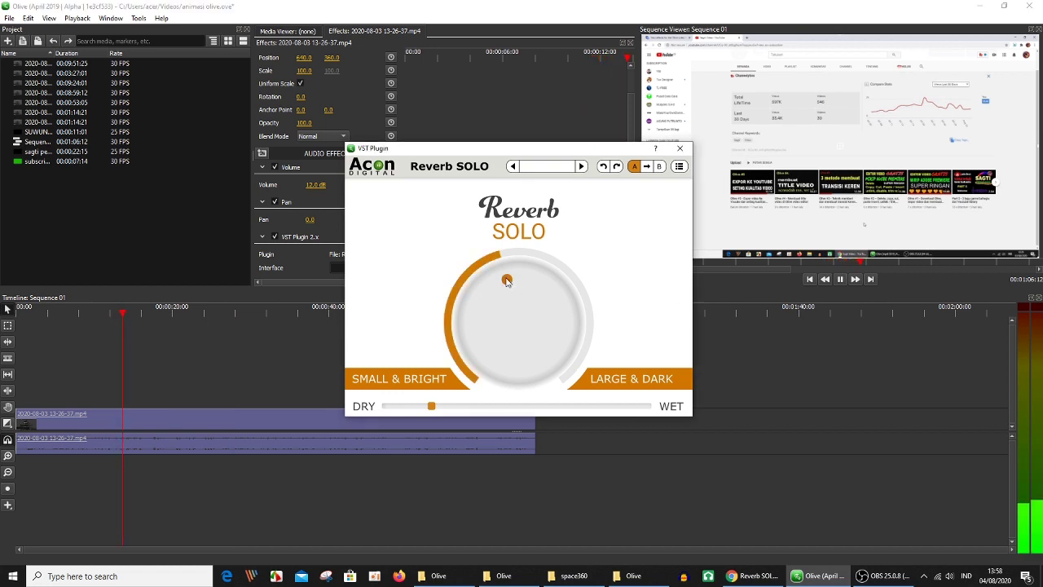
left_click_drag(506, 280, 578, 227)
left_click_drag(315, 184, 342, 184)
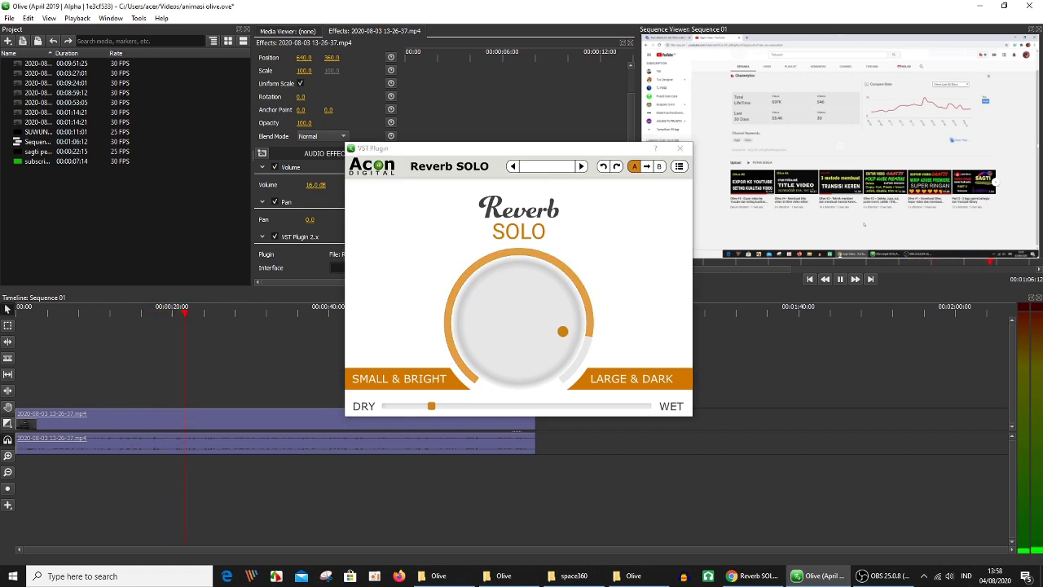
left_click_drag(552, 342, 546, 375)
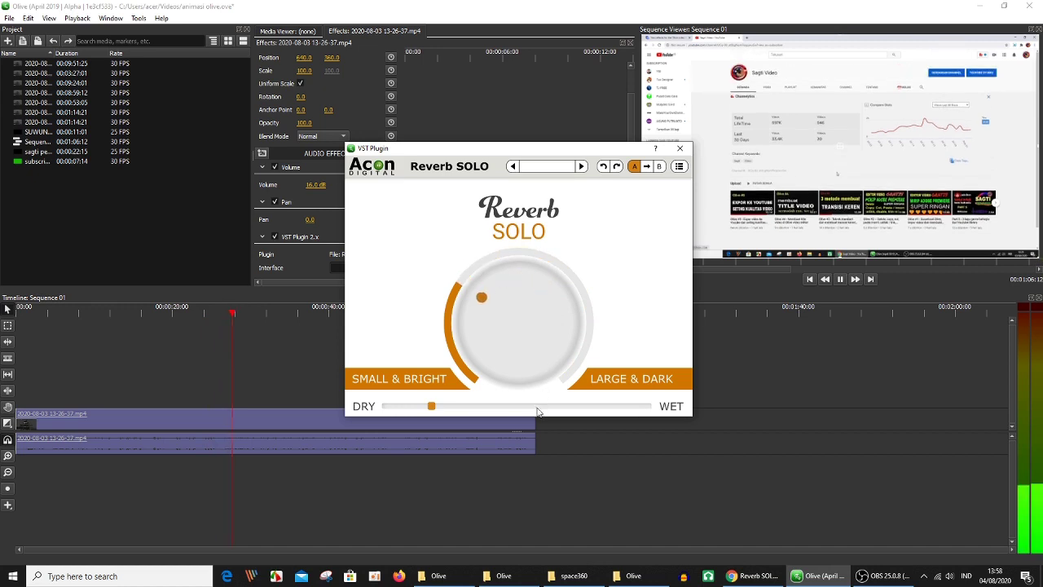
mouse_move(546, 375)
left_mouse_down()
mouse_move(535, 444)
mouse_move(510, 397)
mouse_move(514, 367)
left_mouse_up()
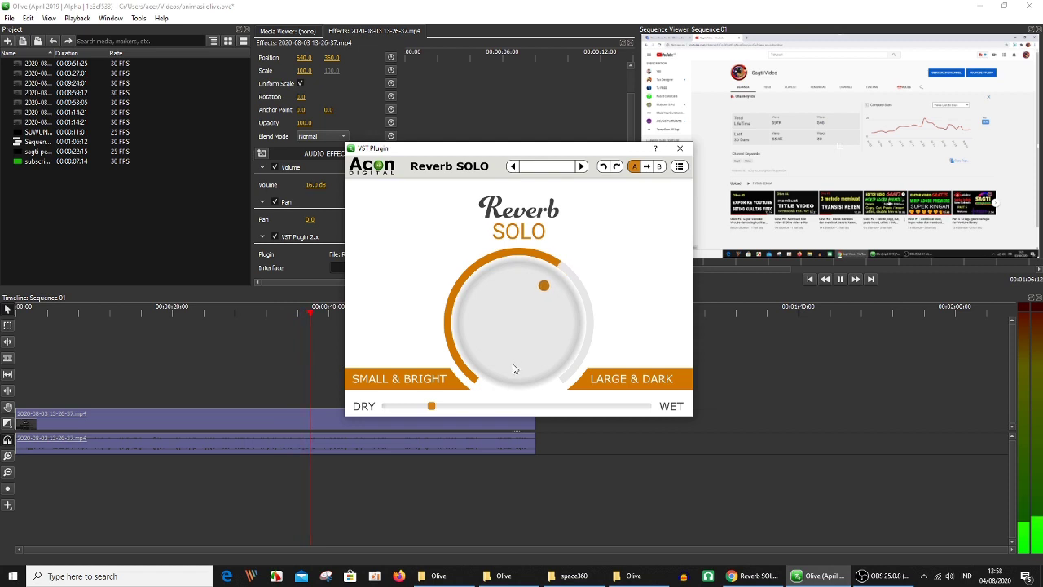
left_click(841, 279)
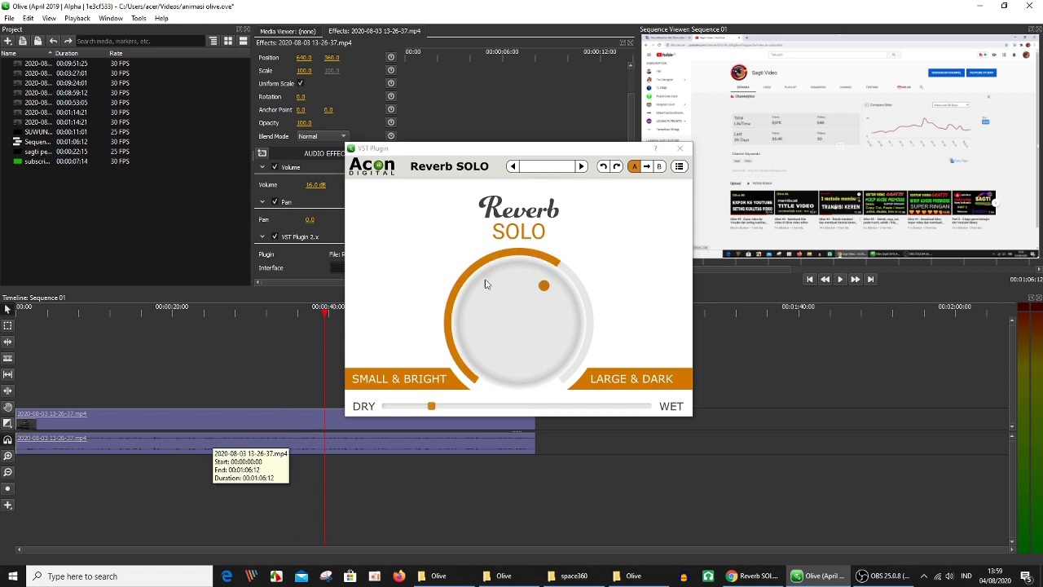
- Close the Reverb SOLO window and preview the clip with the reverb applied
left_click(681, 150)
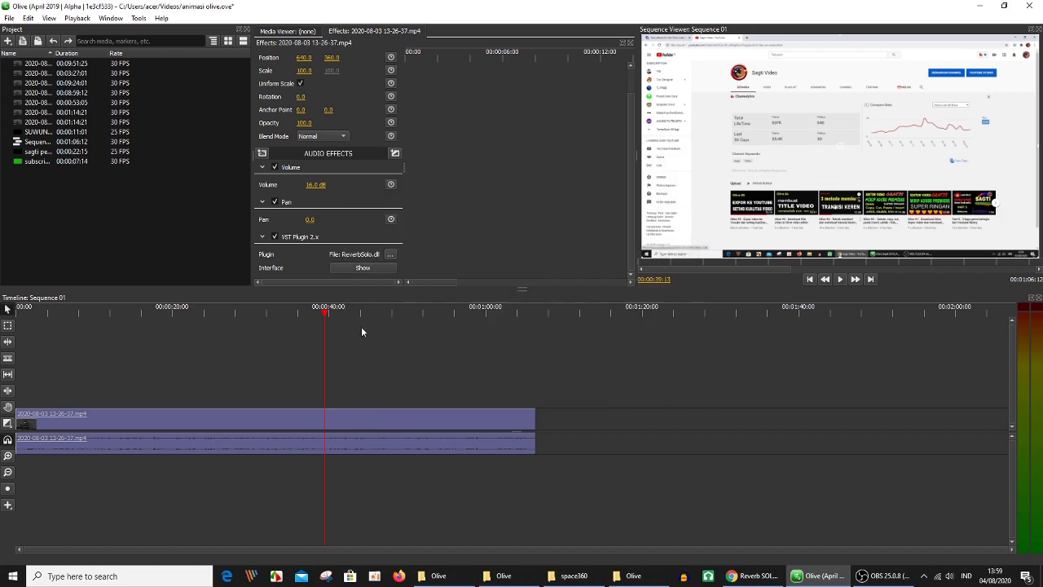
left_click(840, 280)
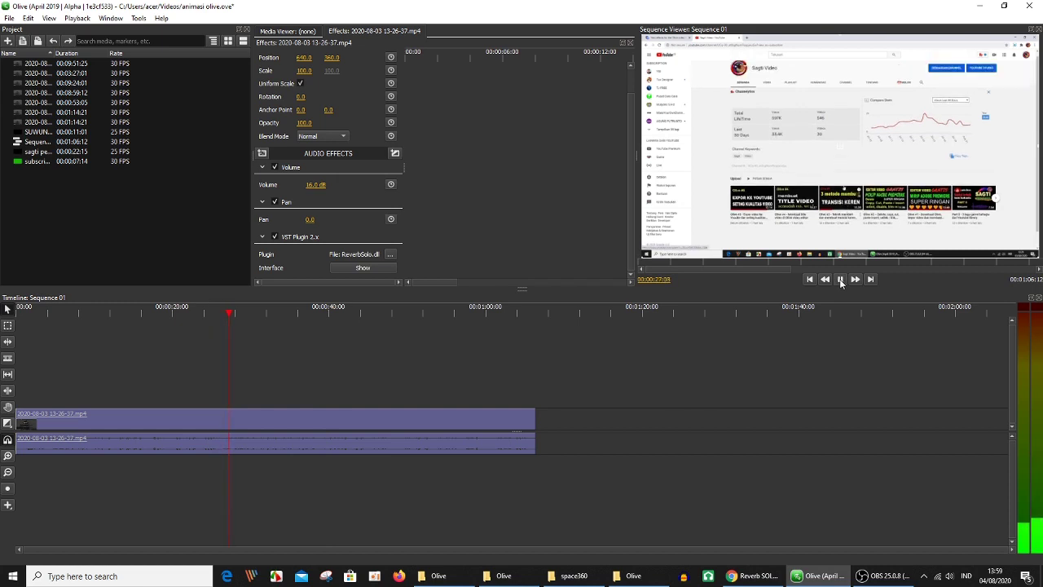
left_click(840, 279)
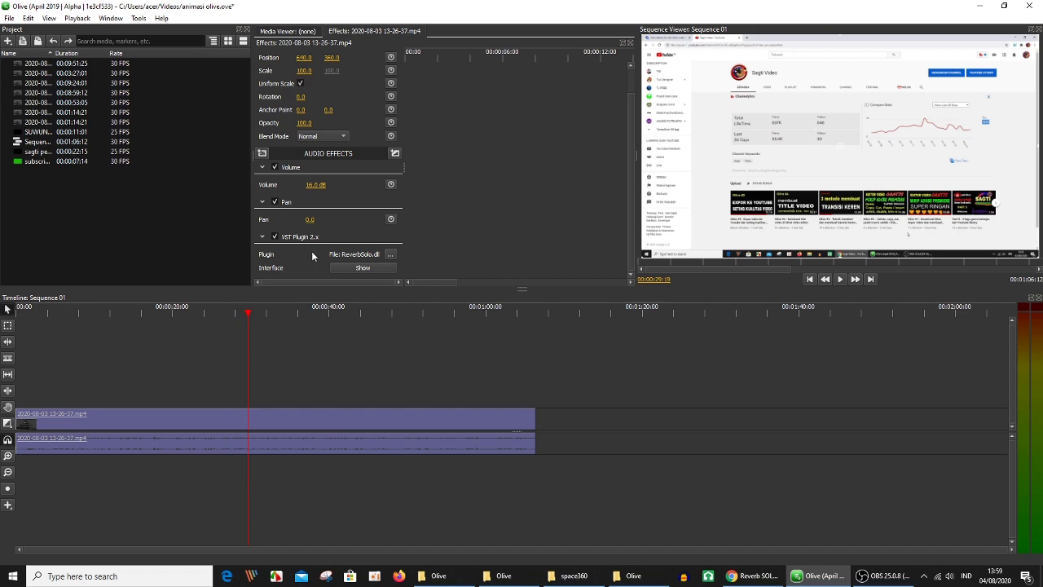
- Compare playback with the VST Plugin 2.x reverb off and on, leaving it enabled
left_click(274, 237)
left_click(841, 280)
left_click(276, 237)
left_click(276, 237)
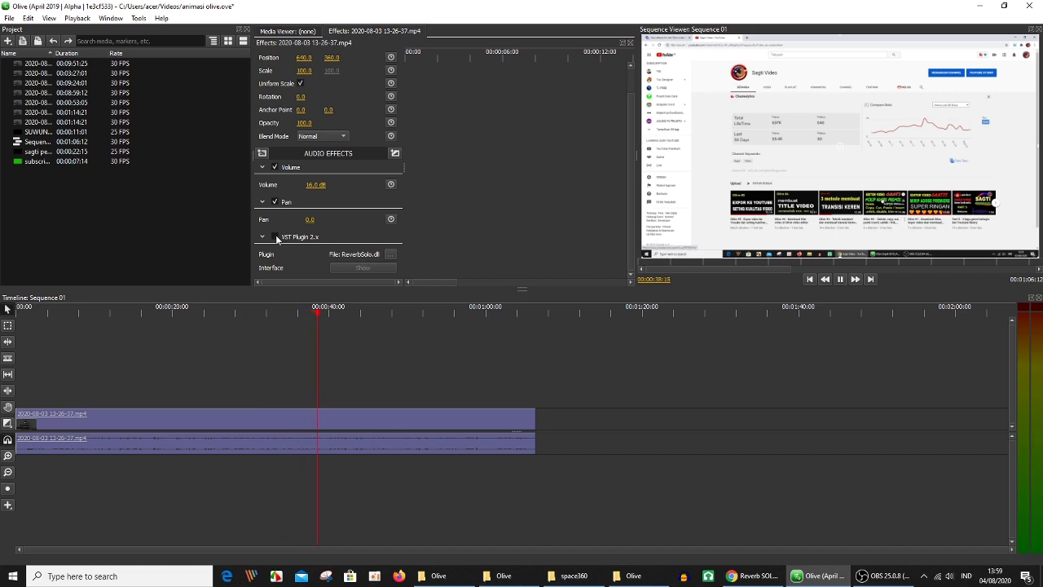
left_click(275, 237)
left_click(841, 279)
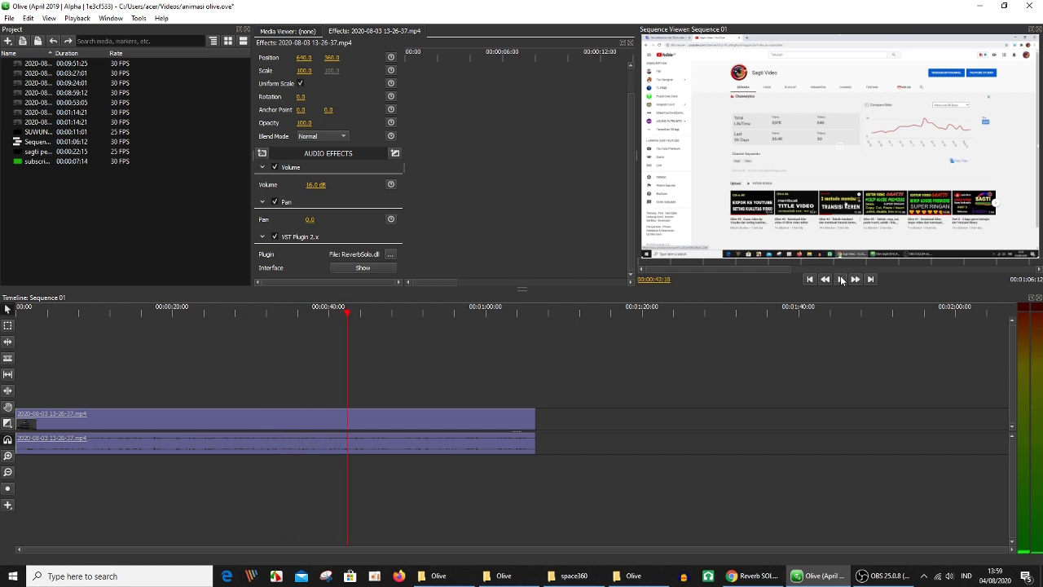